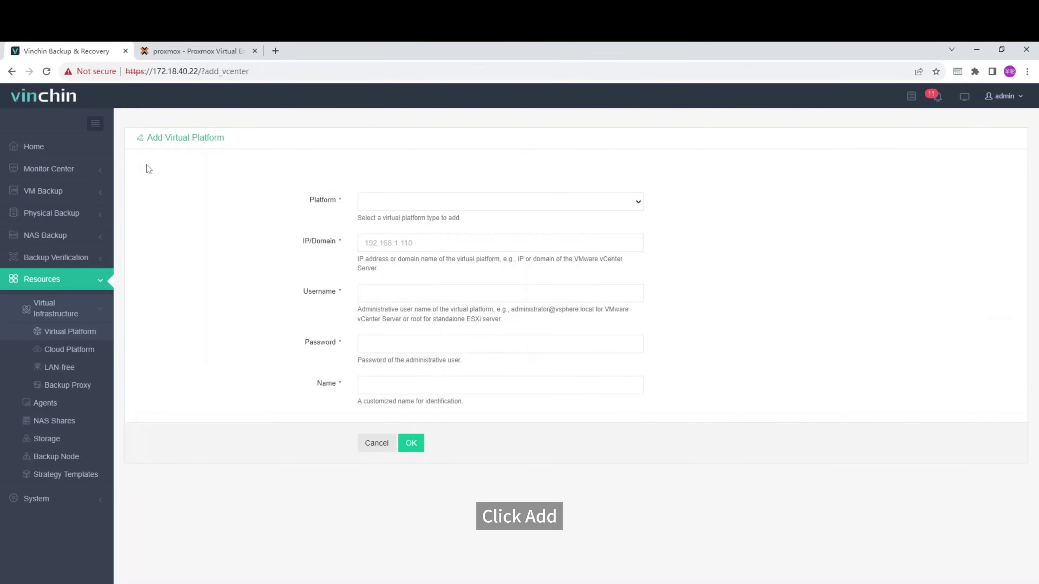
Add Proxmox VE platform 172.18.16.60:8006 with username root and the administrator password.
left_click(366, 202)
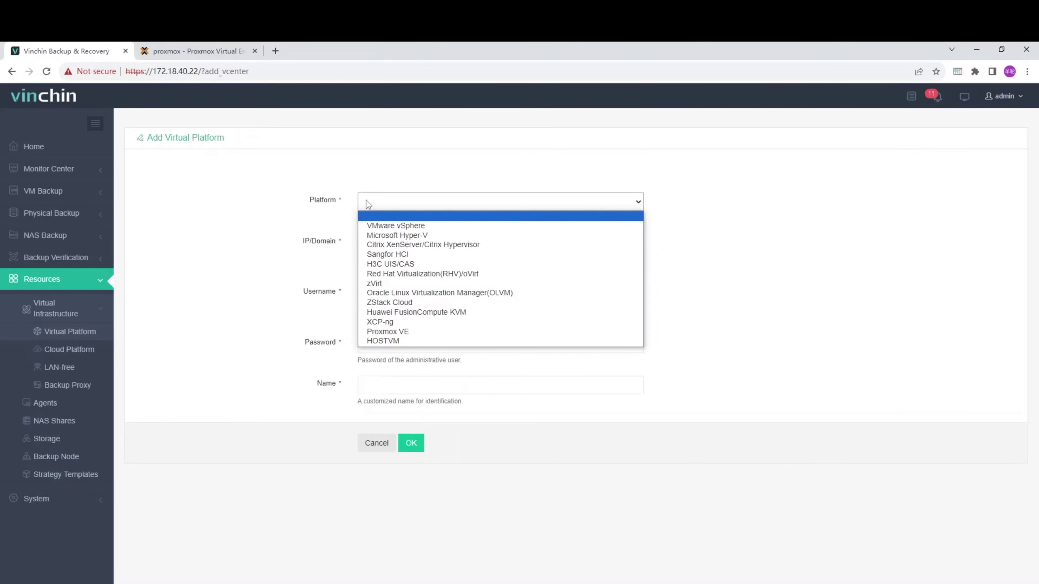
left_click(394, 333)
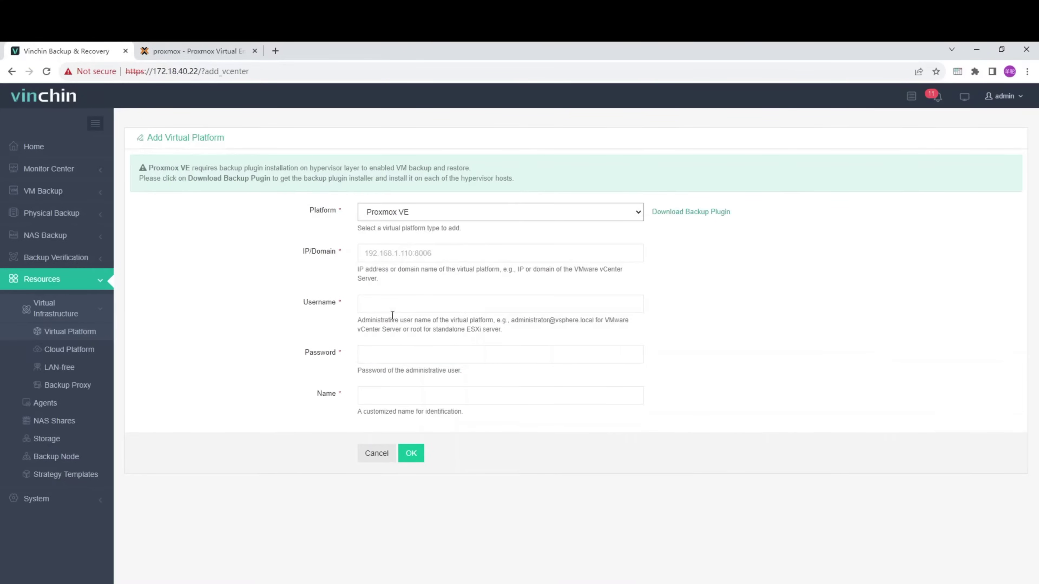
left_click(388, 255)
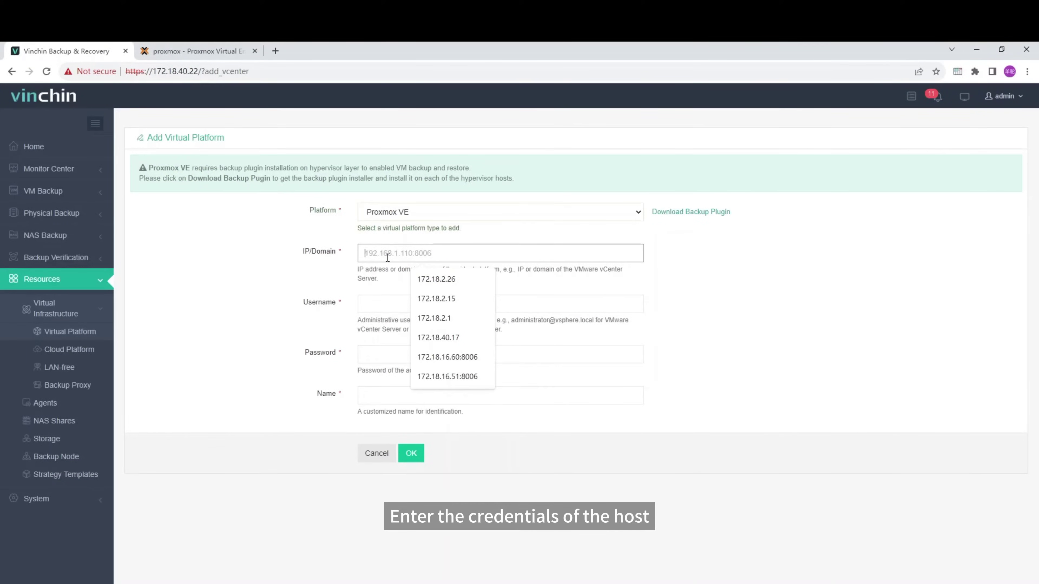
type("172.18.1")
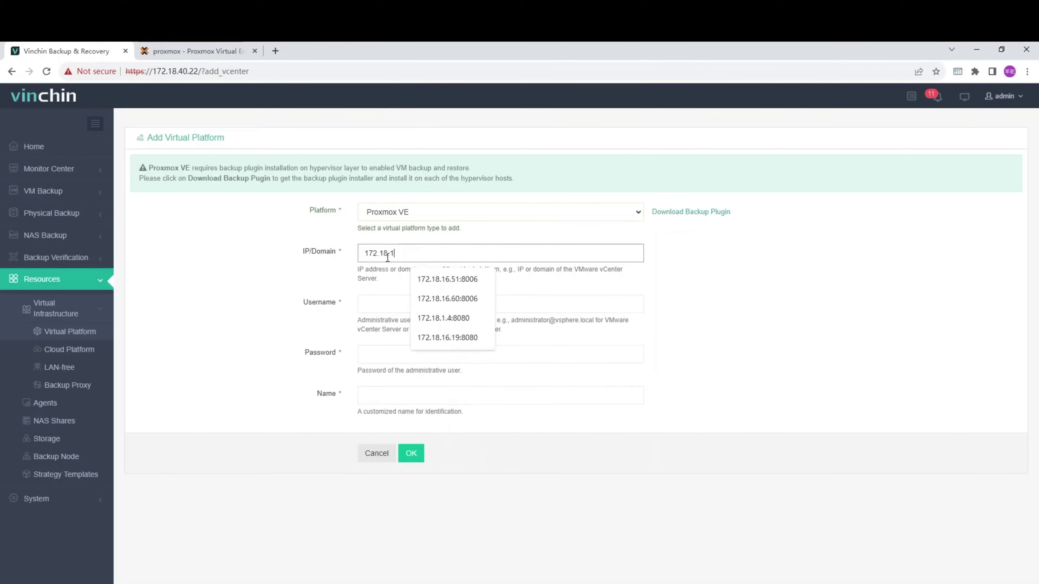
type("6.60:8006")
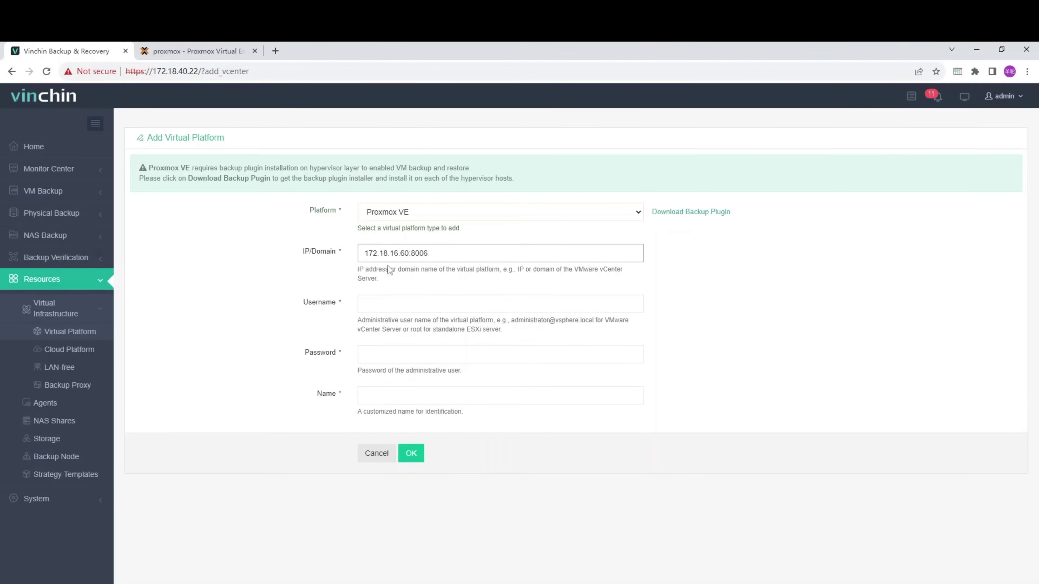
left_click(392, 299)
type("root")
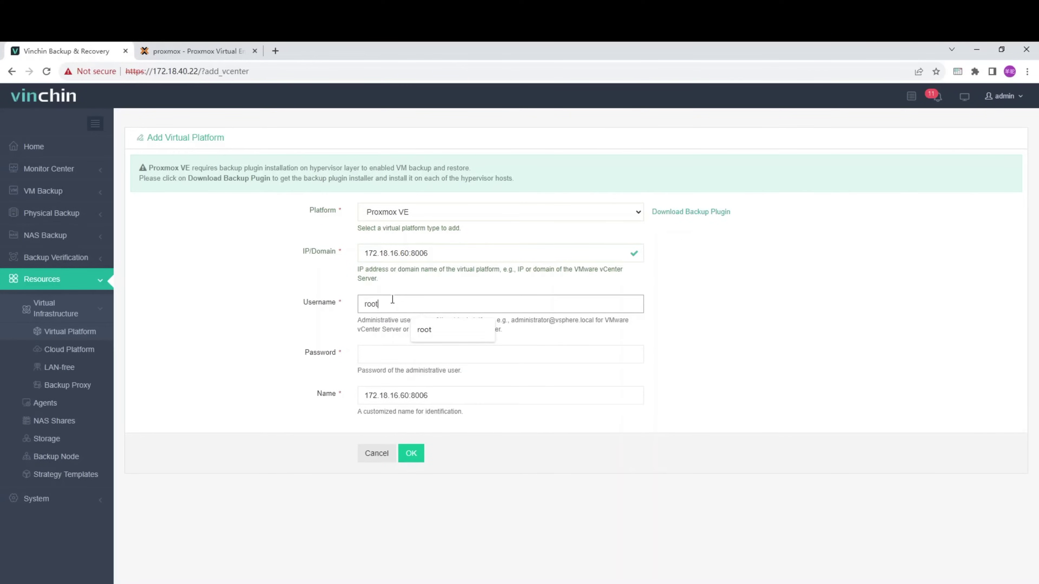
left_click(405, 348)
type("•••")
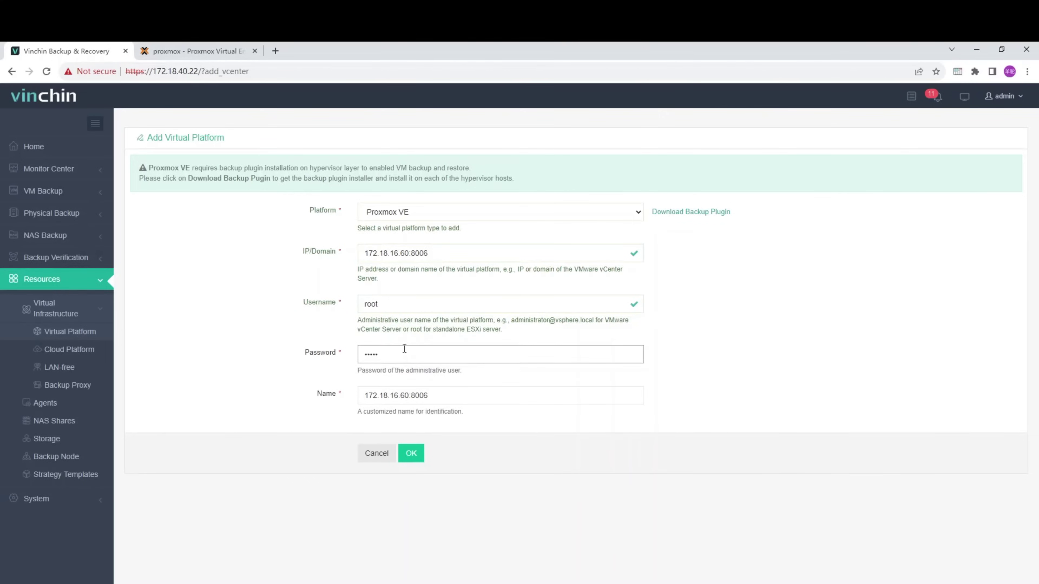
type("•")
left_click(412, 450)
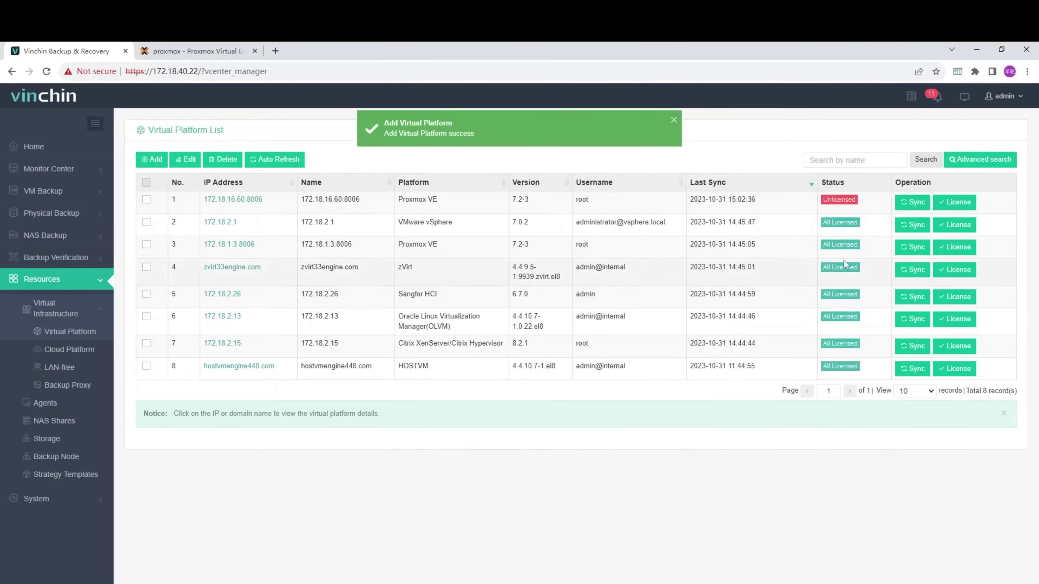
License the proxmox host of platform 172.18.16.60:8006 so it shows All Licensed.
left_click(943, 203)
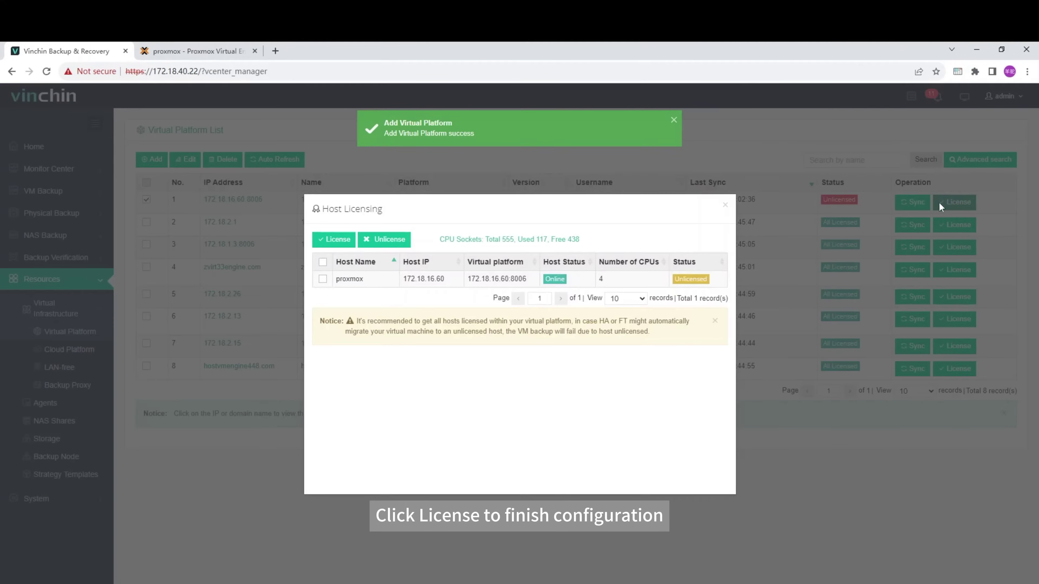
left_click(364, 280)
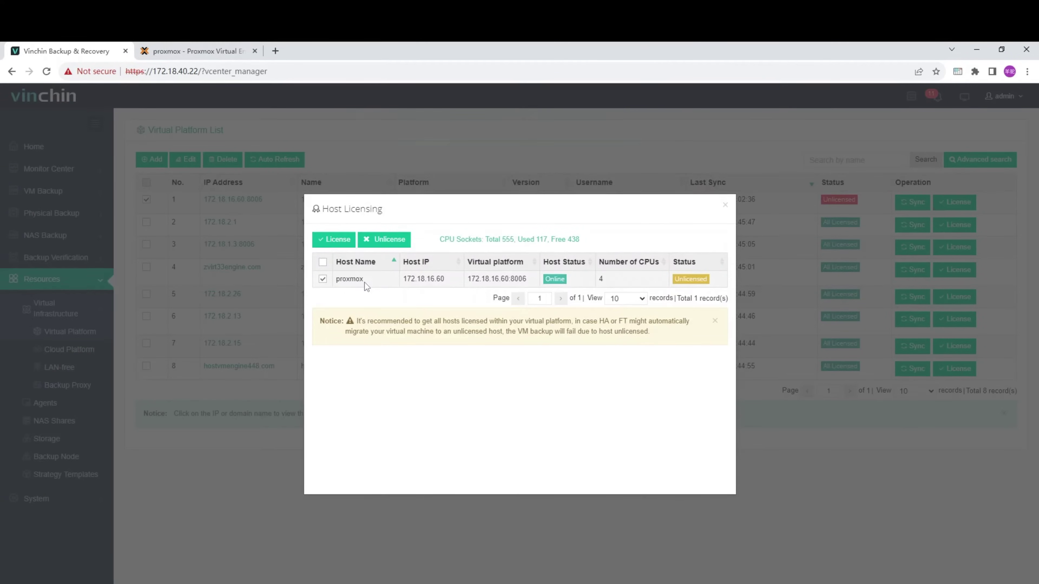
left_click(340, 241)
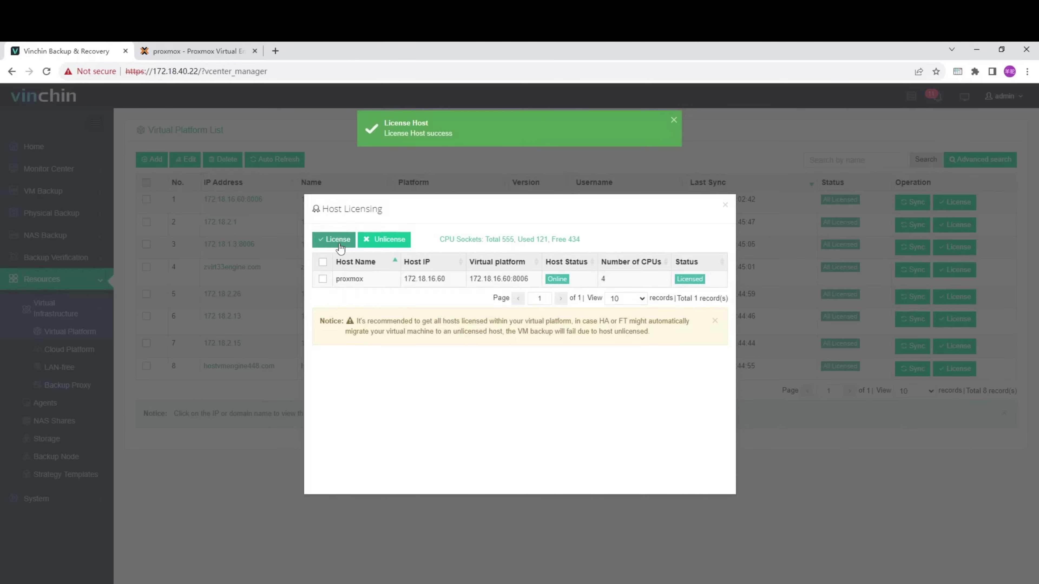
left_click(726, 206)
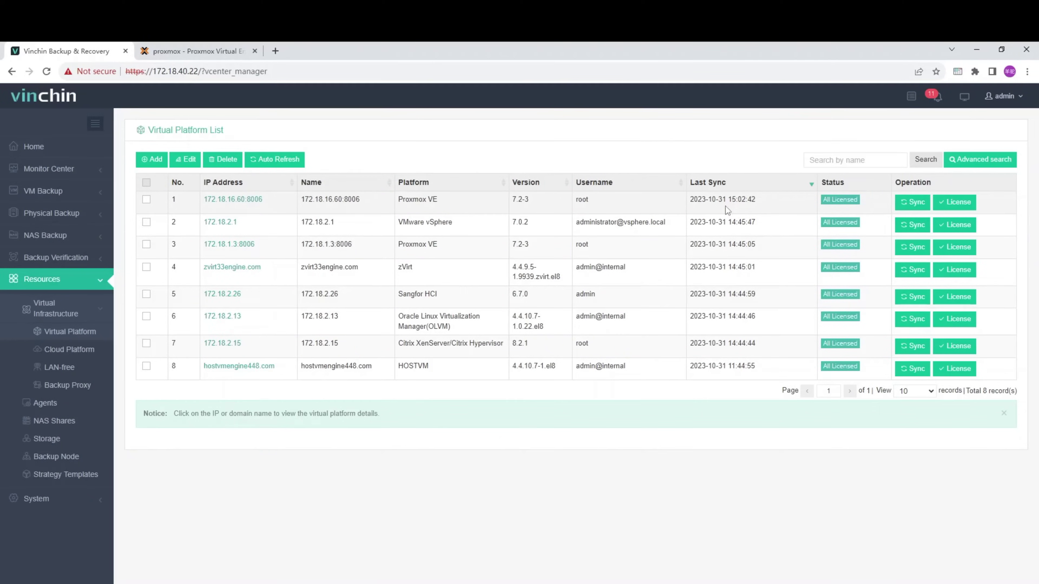
left_click(46, 192)
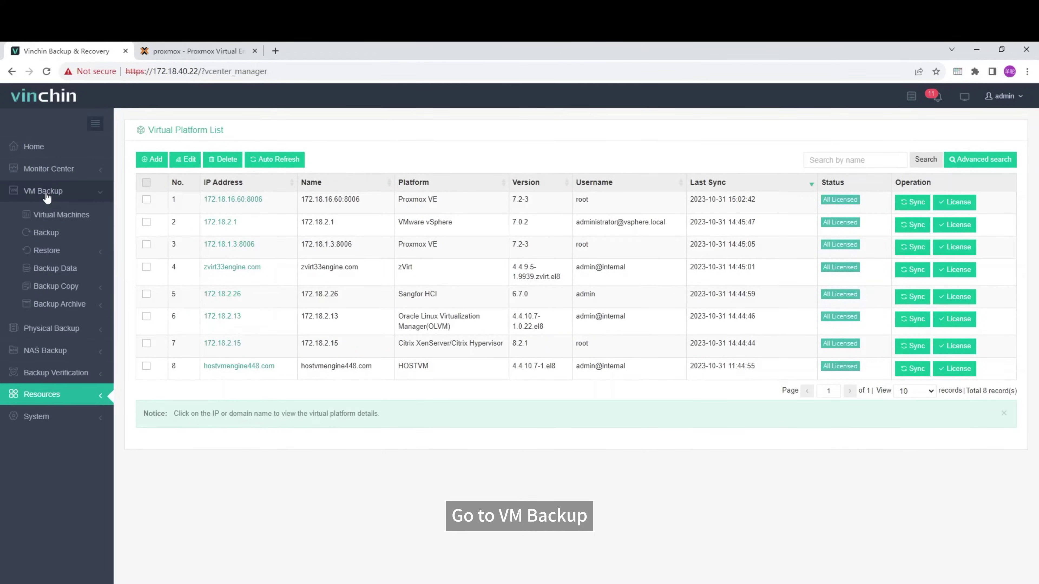
left_click(46, 233)
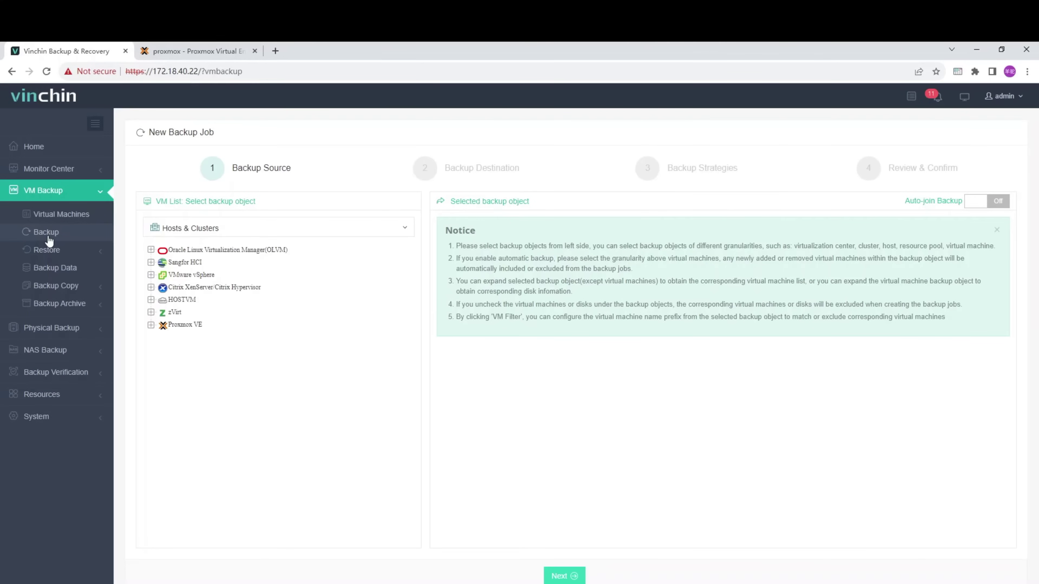
left_click(151, 325)
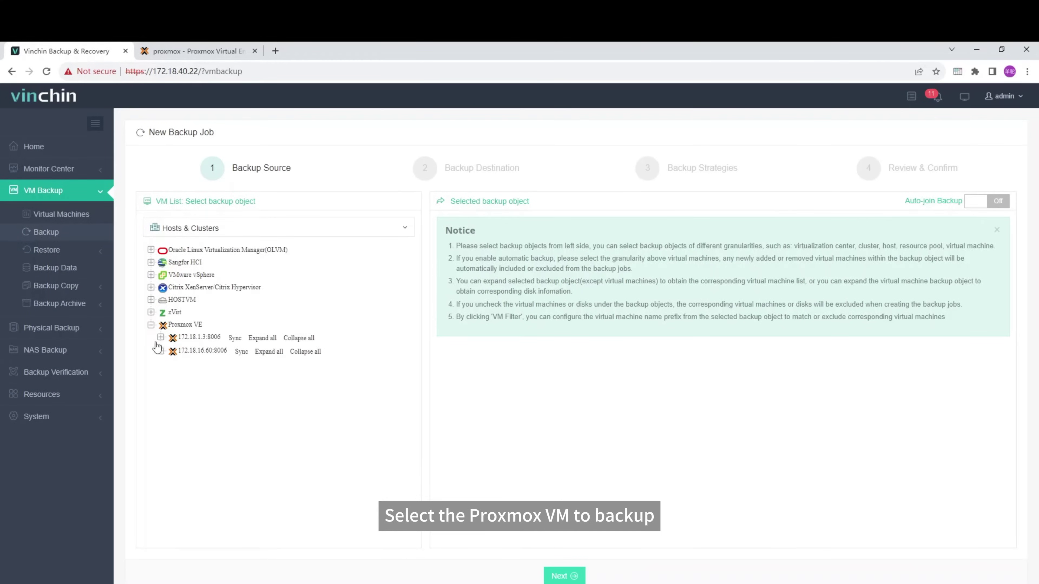
left_click(161, 351)
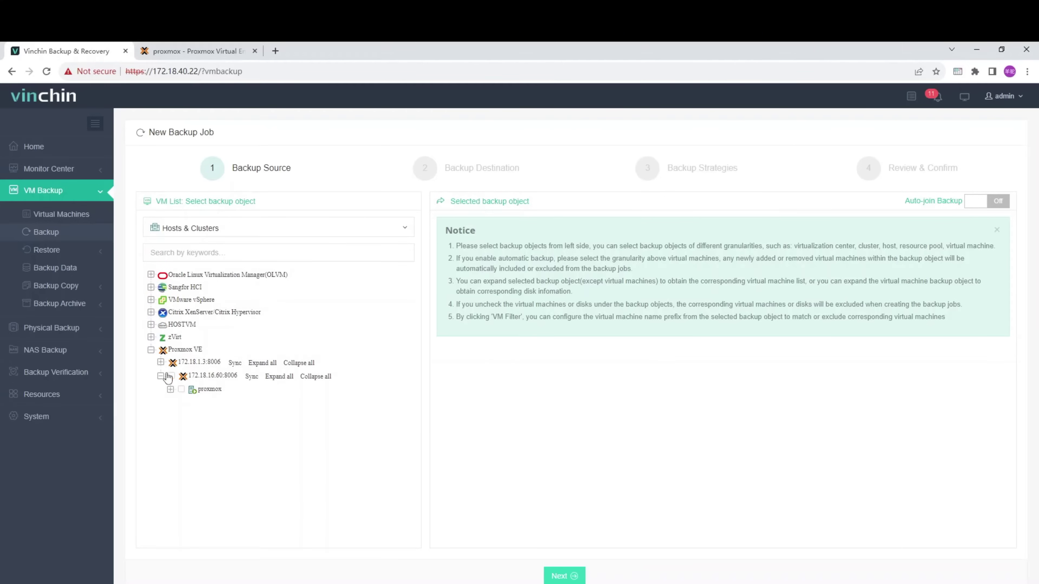
left_click(171, 391)
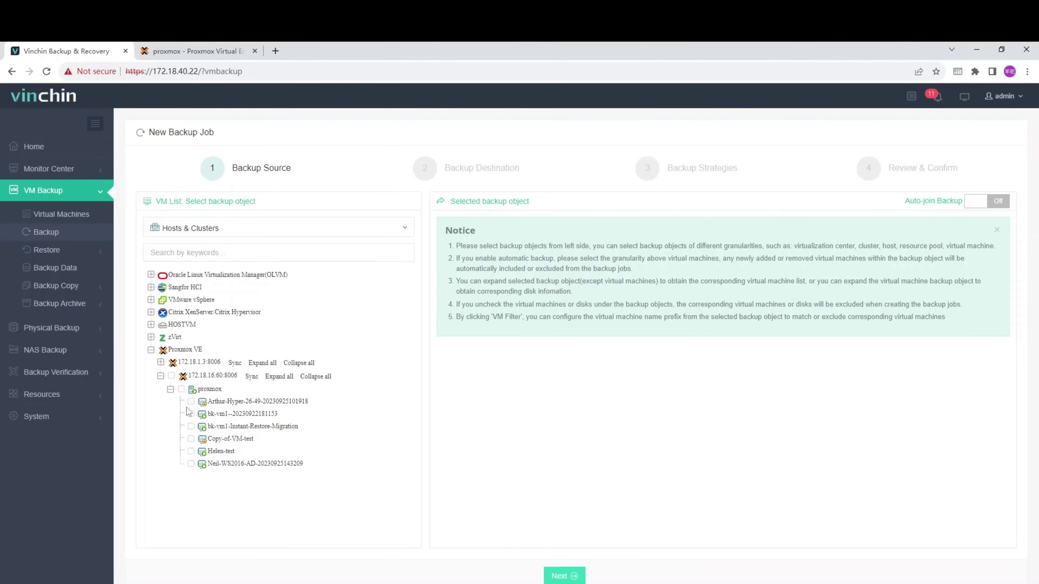
left_click(191, 415)
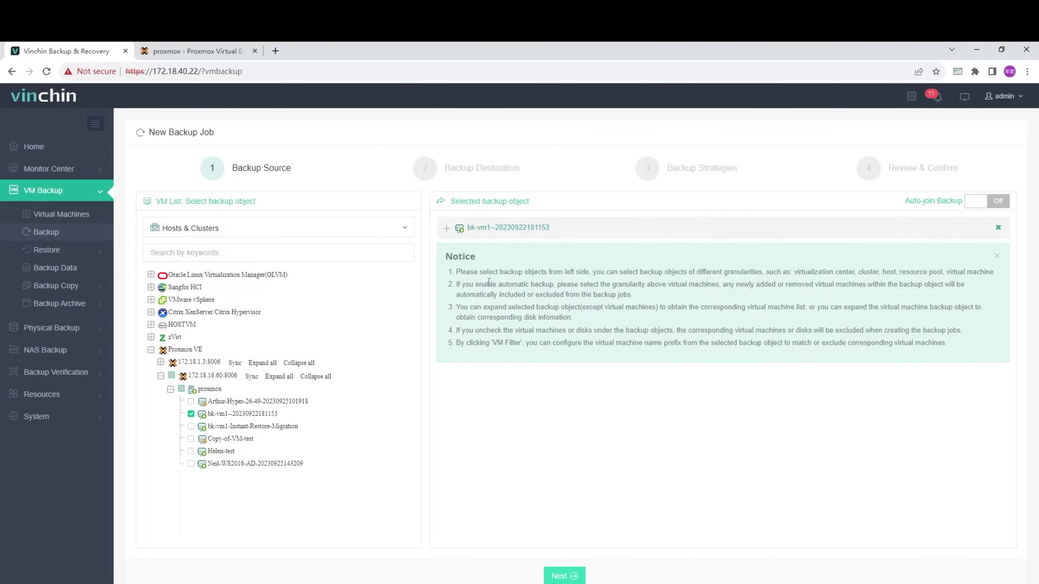
left_click(516, 237)
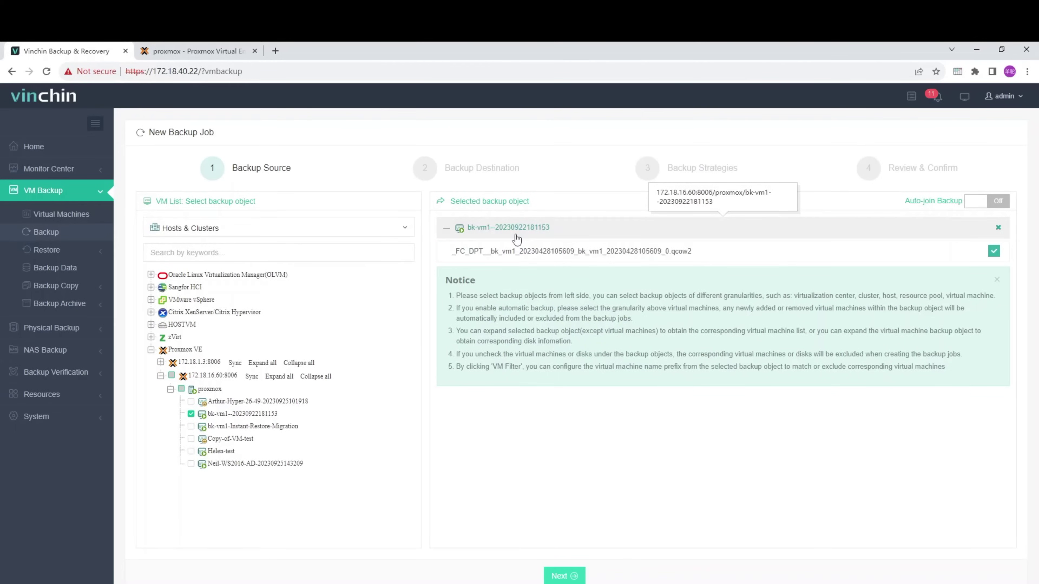
left_click(565, 575)
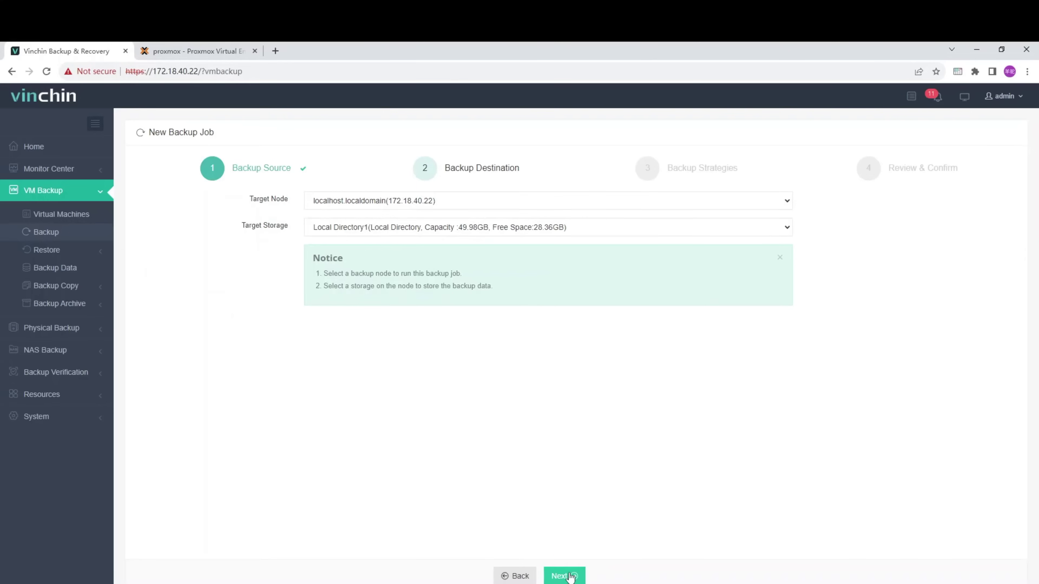
Keep Local Directory1 as target storage and advance to Backup Strategies.
left_click(484, 230)
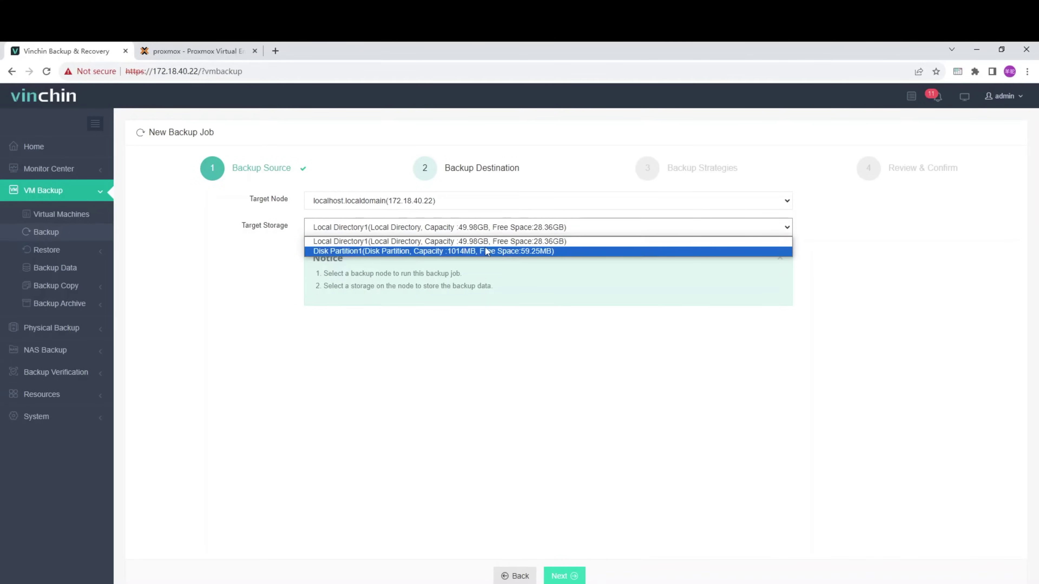
left_click(486, 244)
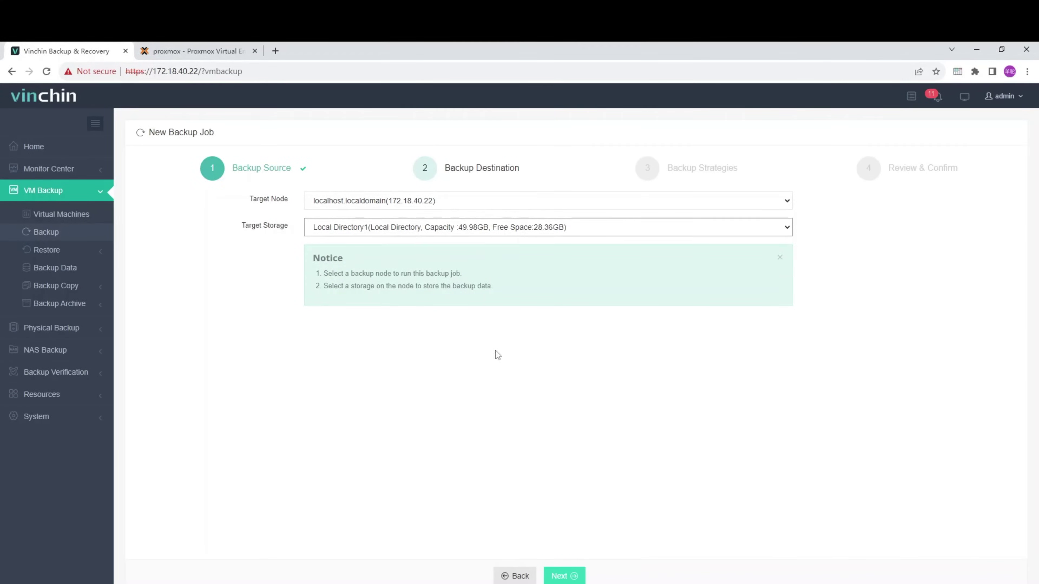
left_click(564, 576)
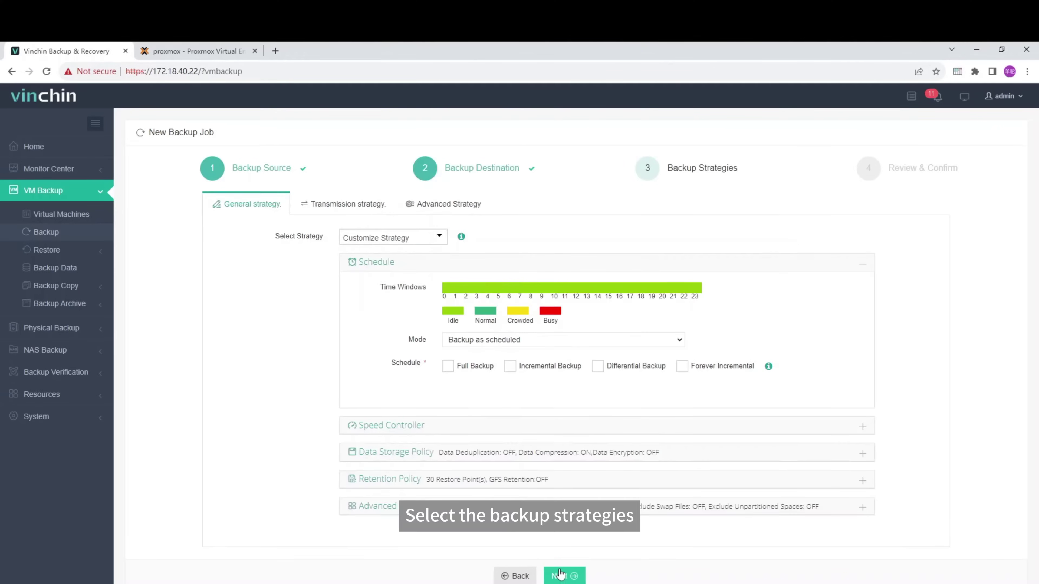
Schedule a weekly Friday full backup and a daily incremental backup, reviewing storage and retention policies.
left_click(449, 366)
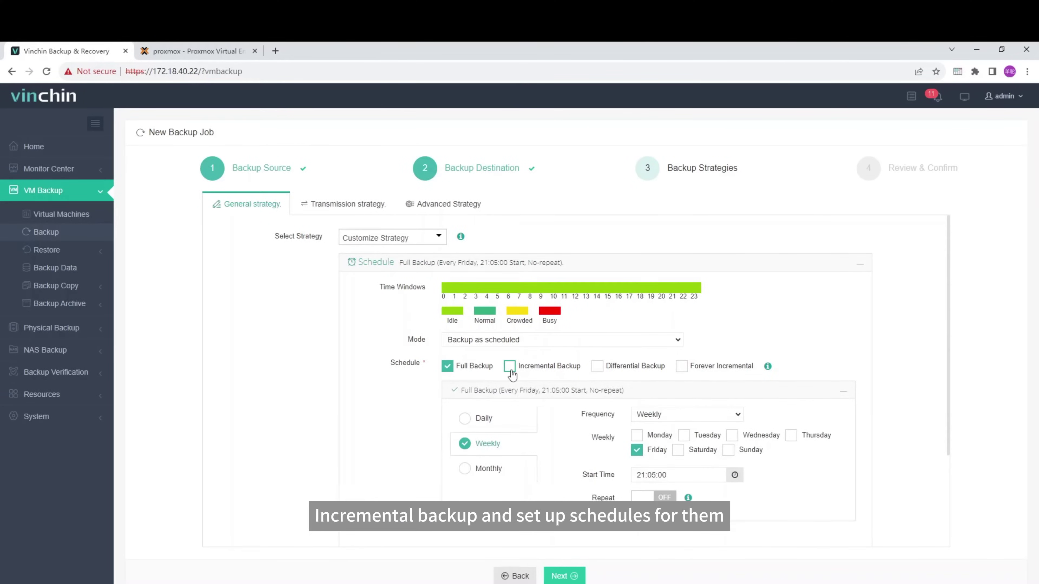
left_click(510, 366)
scroll(509, 381, "down", 5)
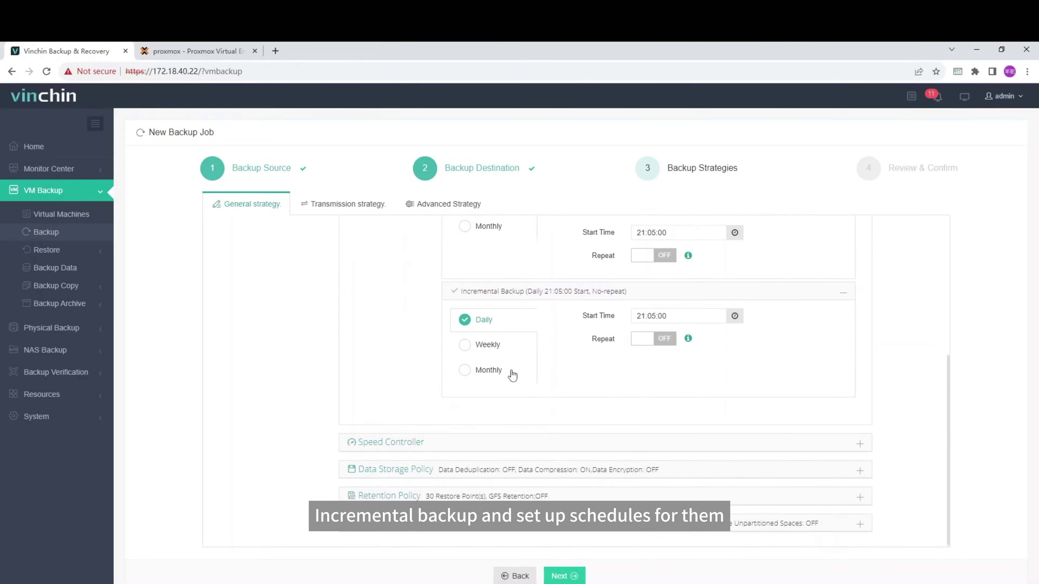
left_click(506, 468)
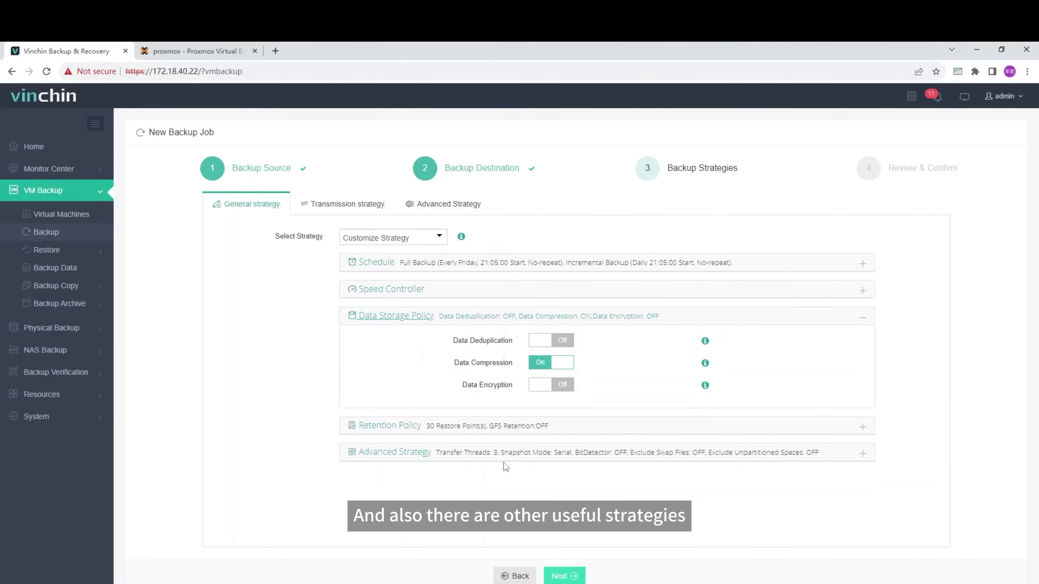
left_click(501, 428)
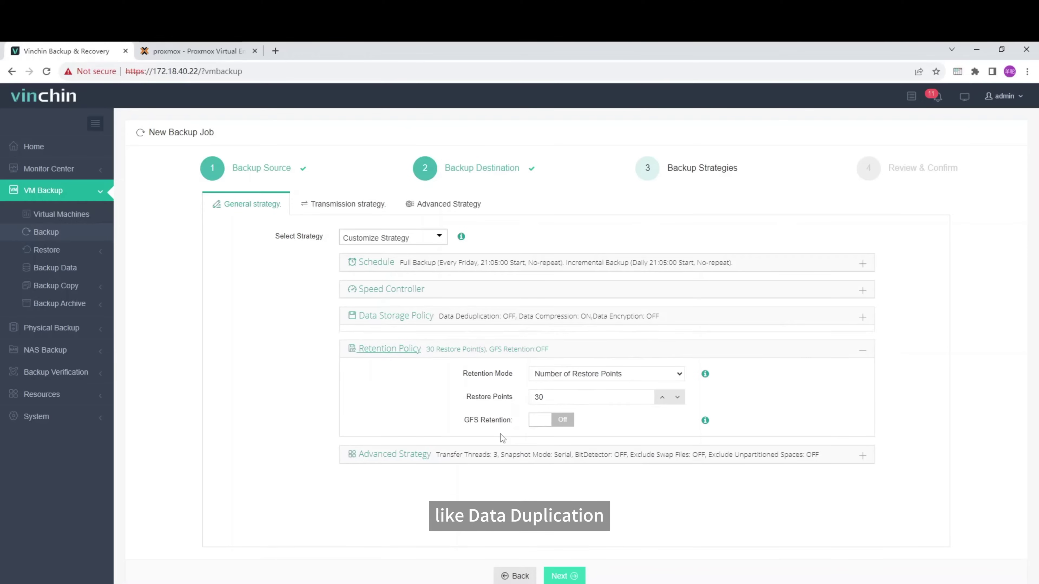
left_click(502, 458)
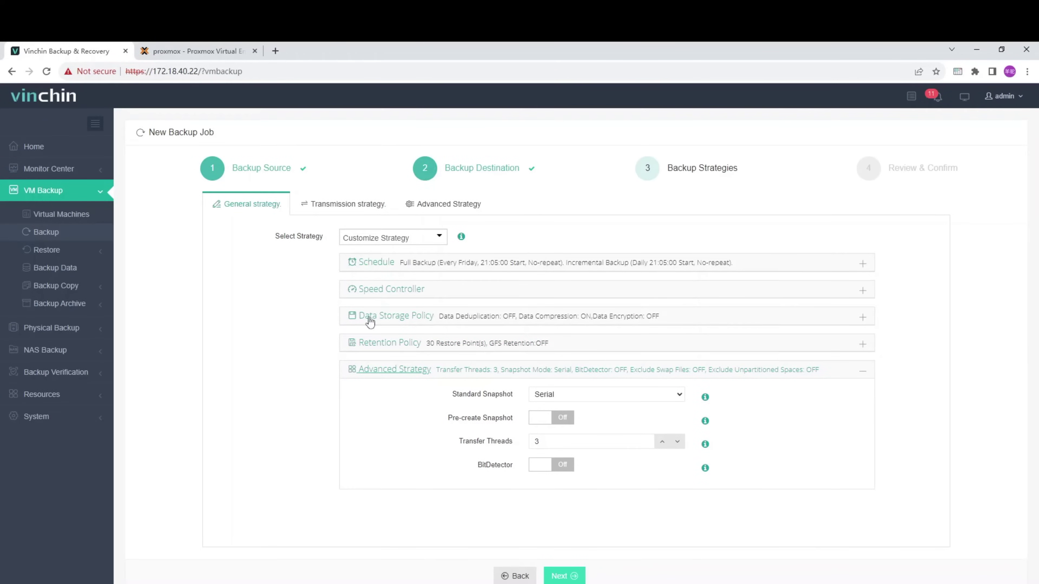
Turn SpeedKit off under Advanced Strategy and submit the Proxmox VE Backup1 job.
left_click(331, 205)
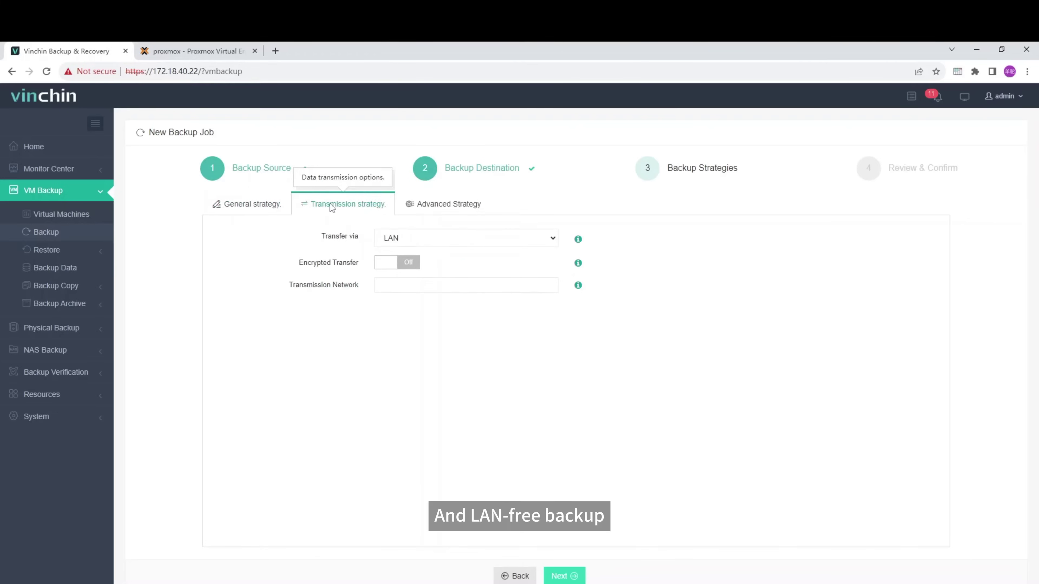
left_click(435, 215)
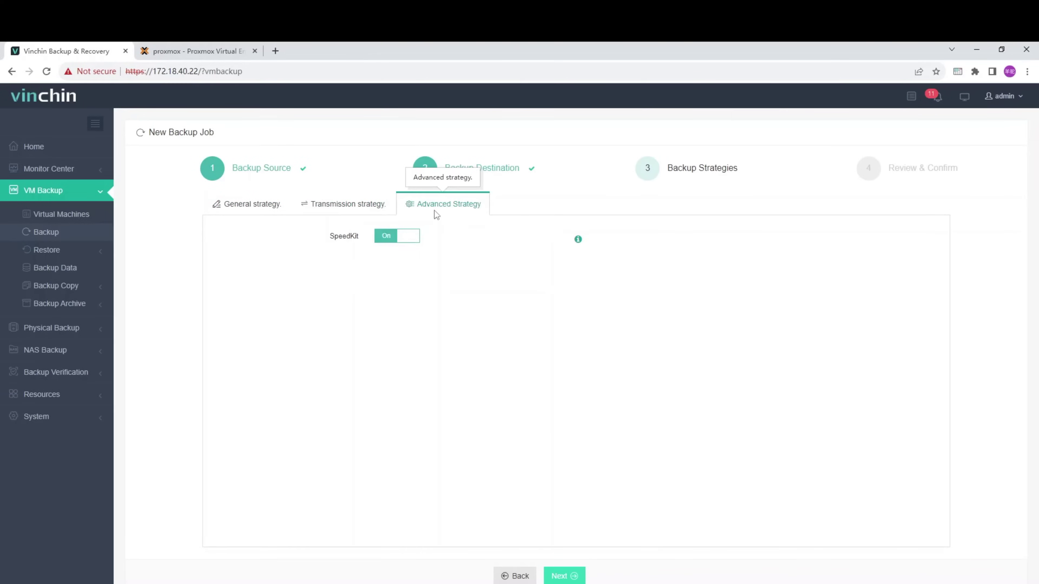
left_click(420, 241)
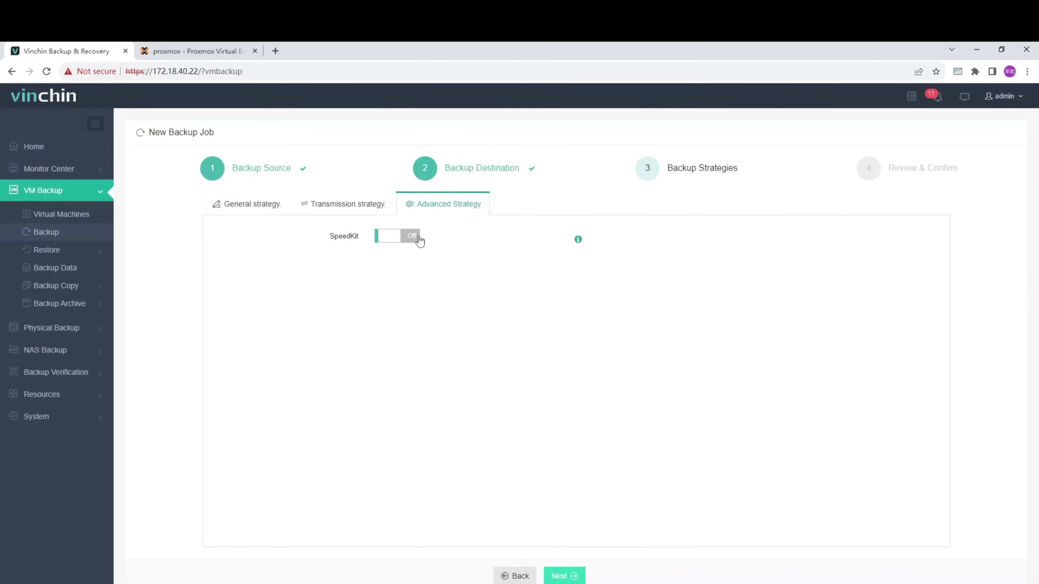
left_click(557, 575)
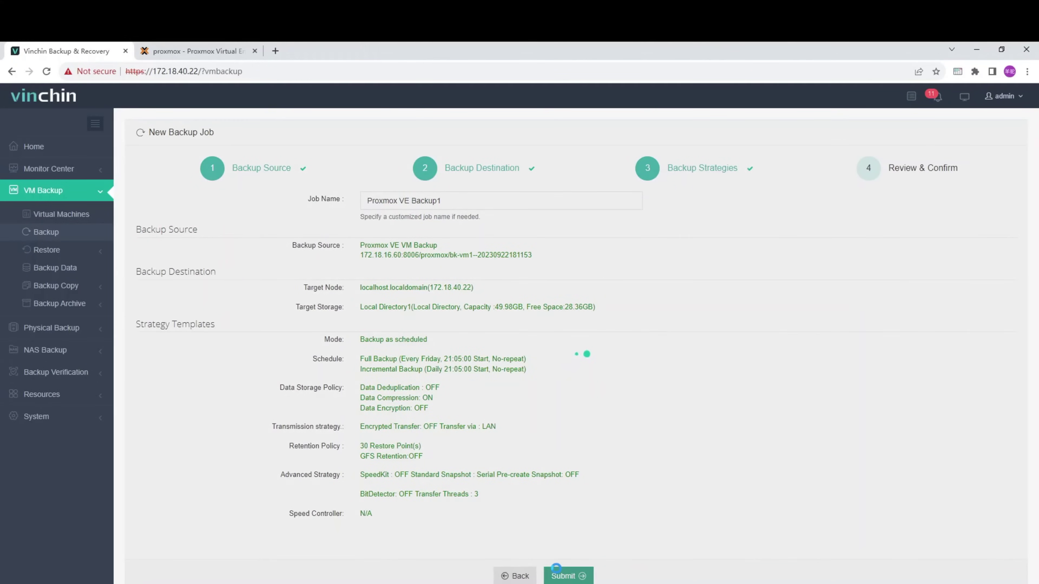
left_click(556, 569)
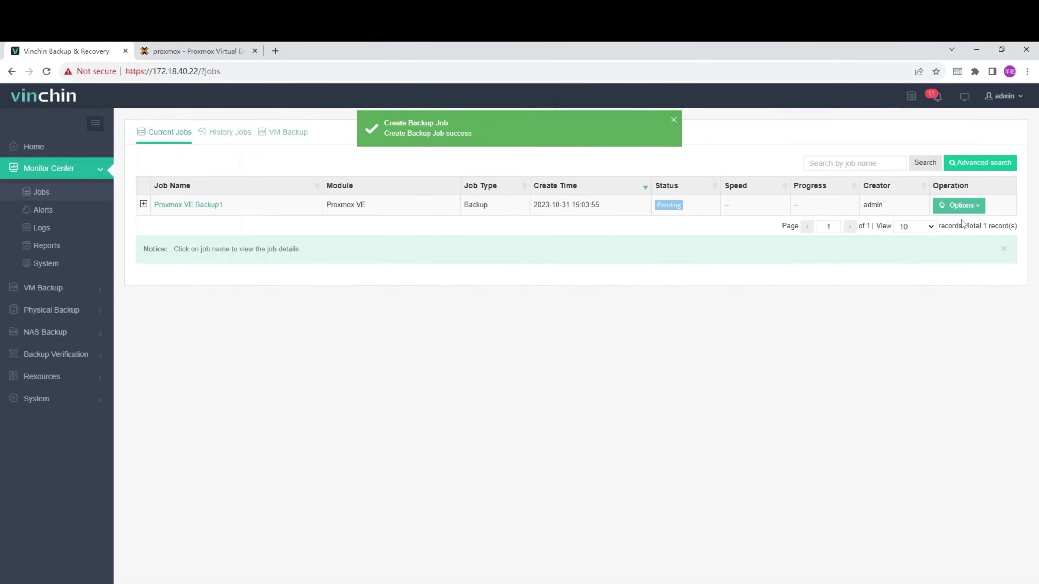
Start a full run of Proxmox VE Backup1 and watch its Job Details until completed.
left_click(961, 212)
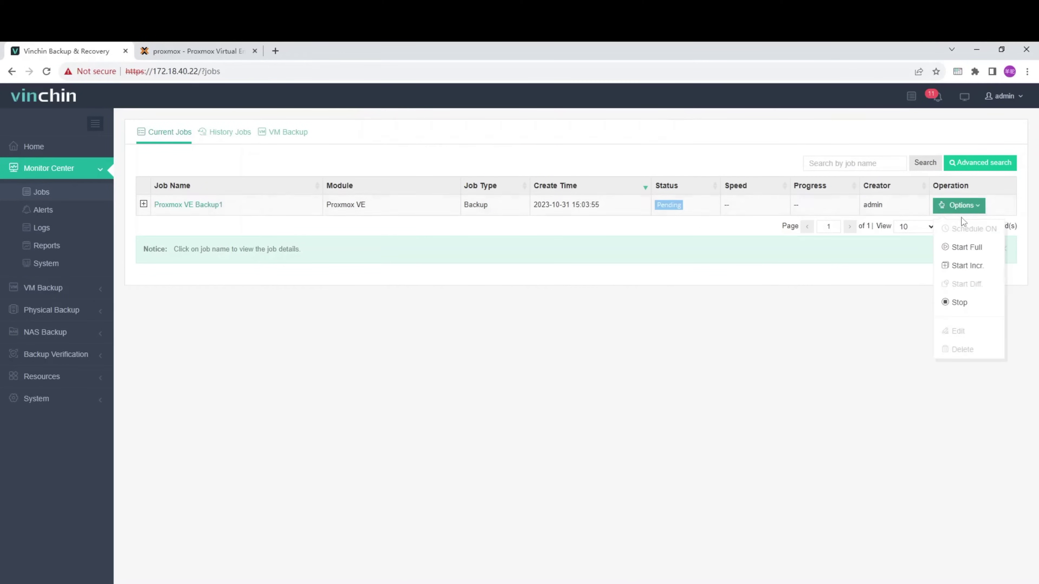
left_click(962, 248)
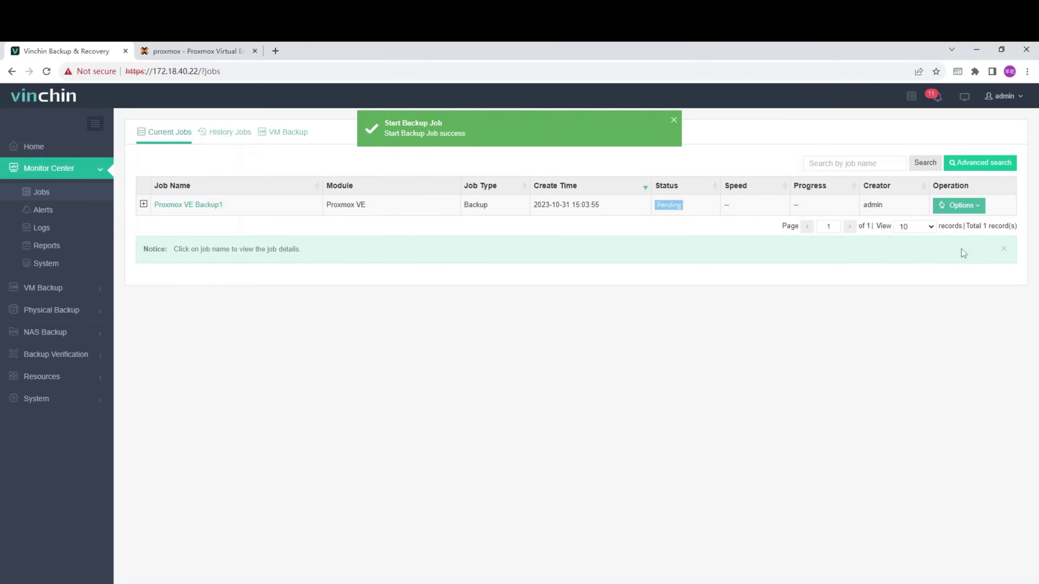
left_click(205, 212)
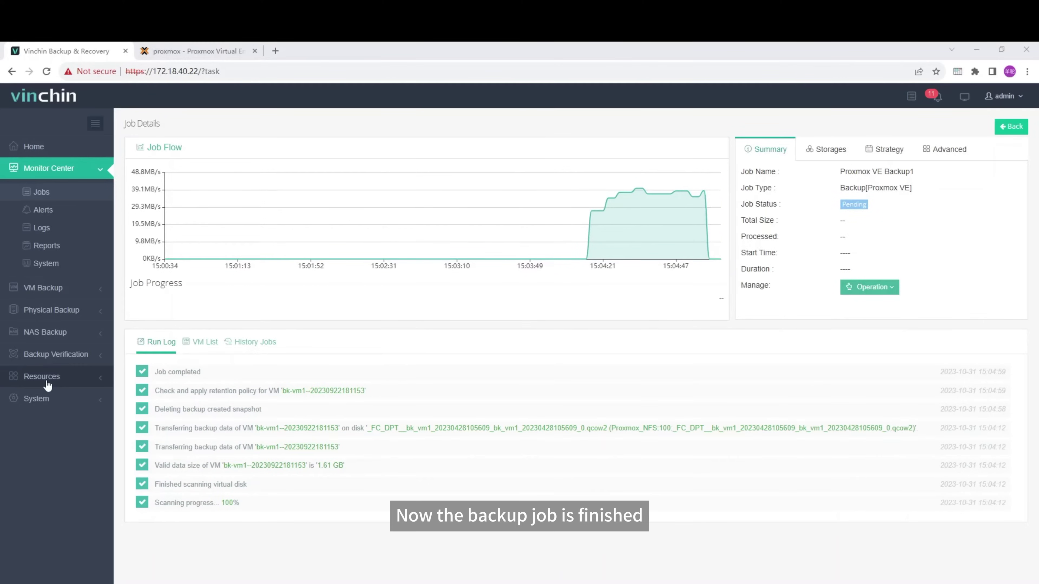
left_click(71, 295)
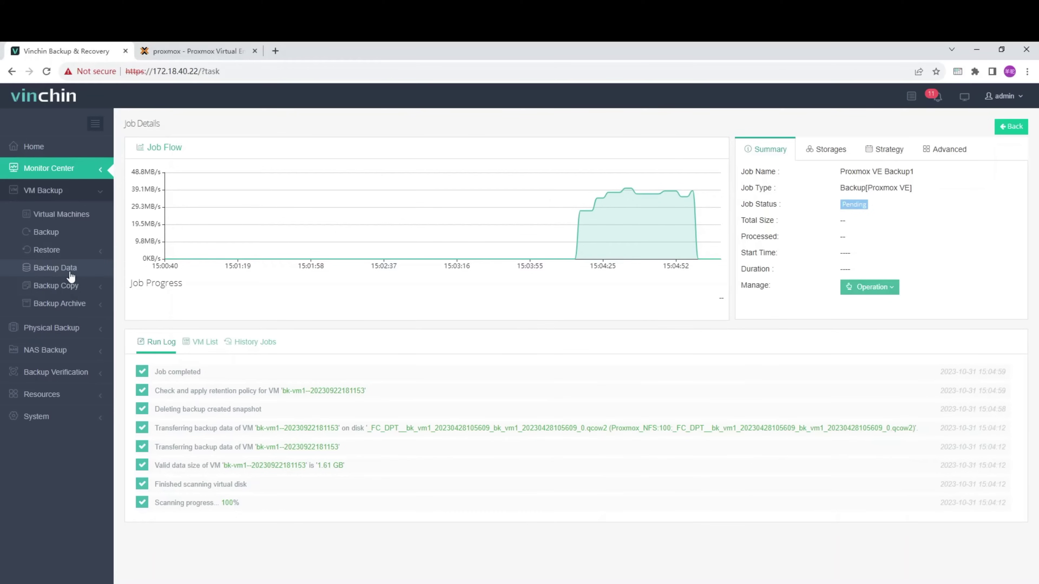
Check bk-vm1's 2023-10-31 full backup restore point in Backup Data, then begin a VM restore.
left_click(71, 277)
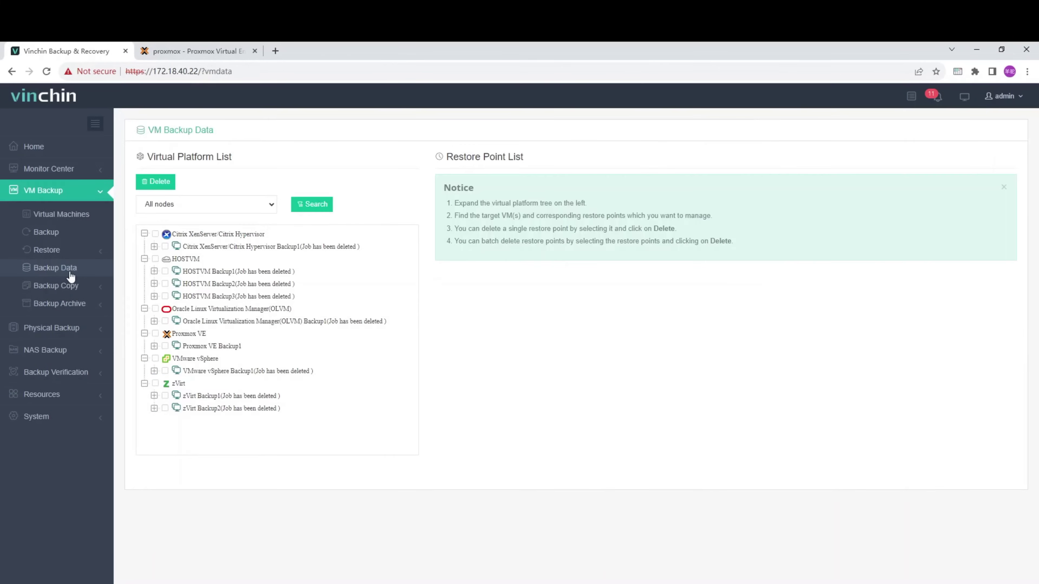
left_click(155, 346)
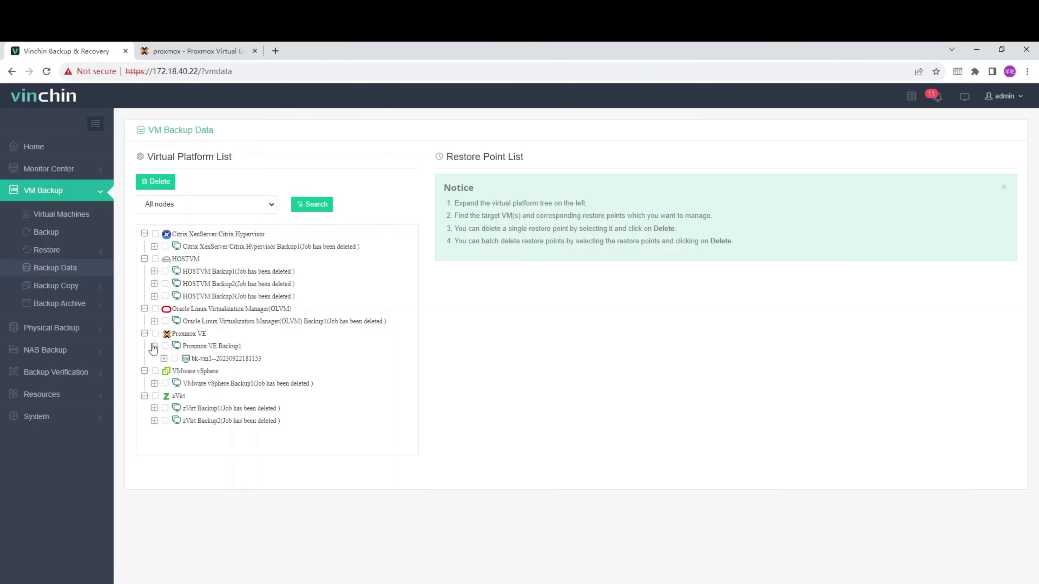
left_click(164, 359)
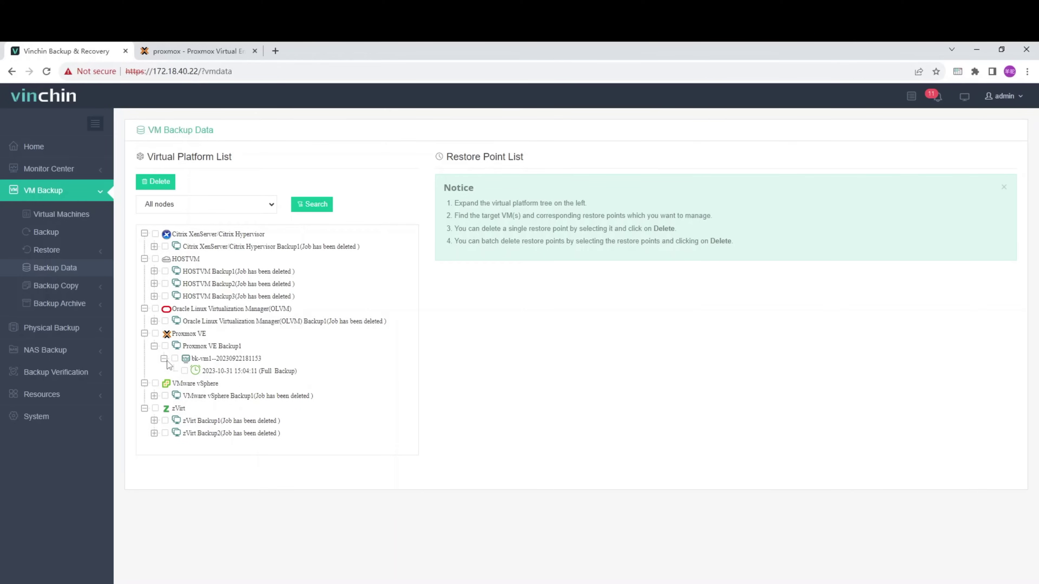
left_click(185, 371)
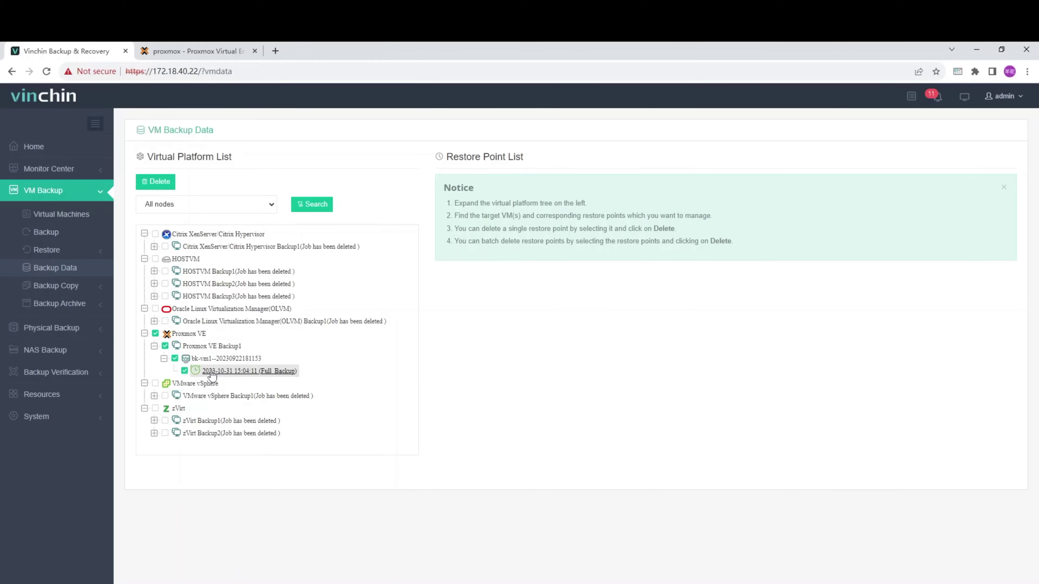
left_click(62, 256)
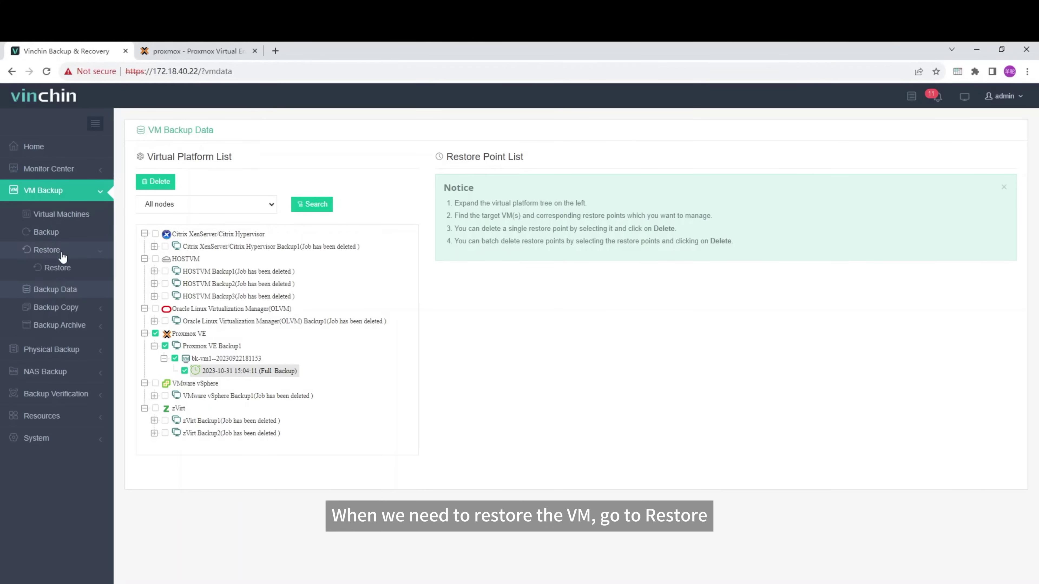
left_click(66, 270)
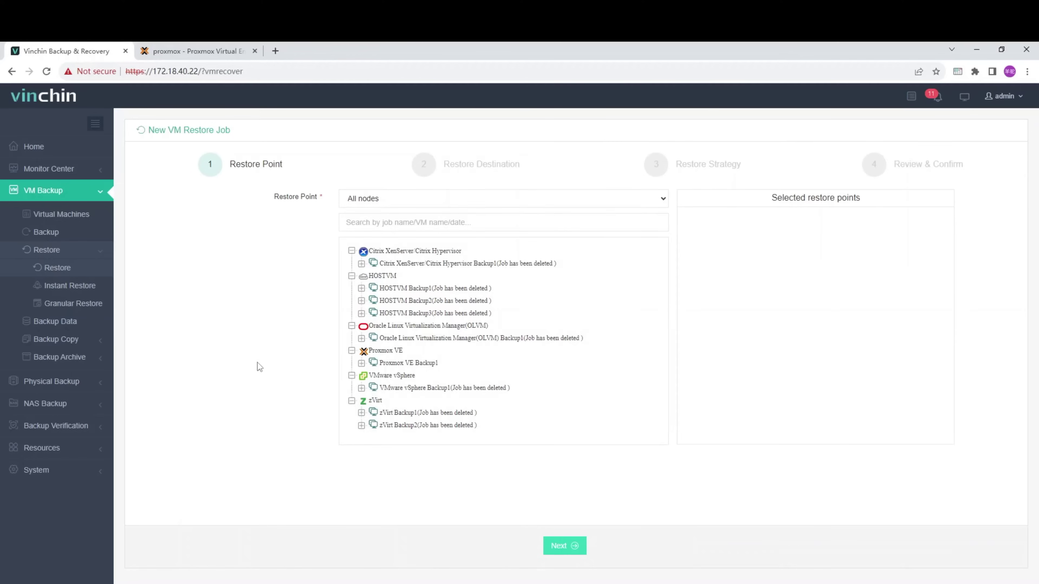
left_click(361, 364)
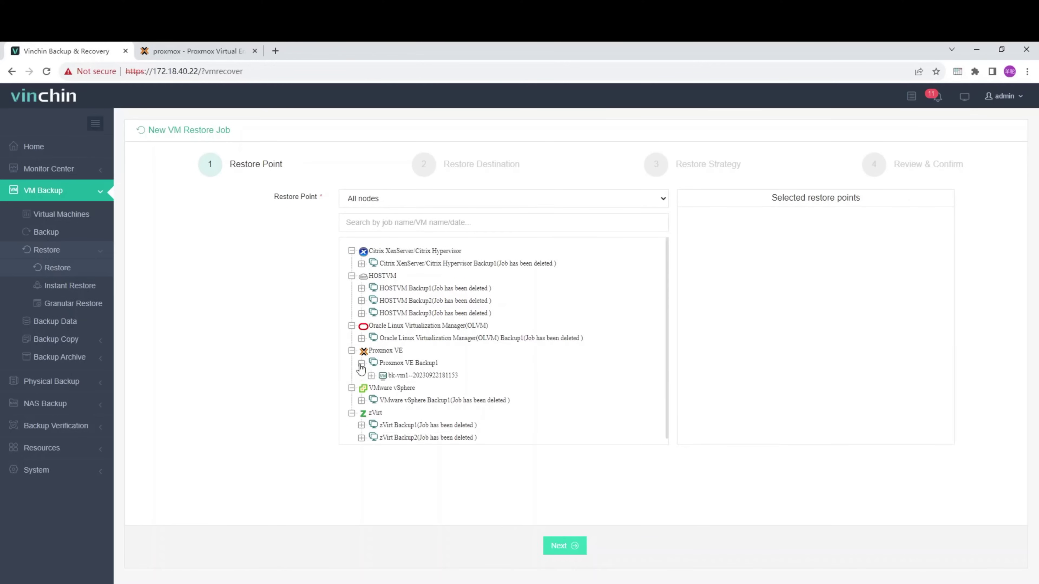
left_click(371, 377)
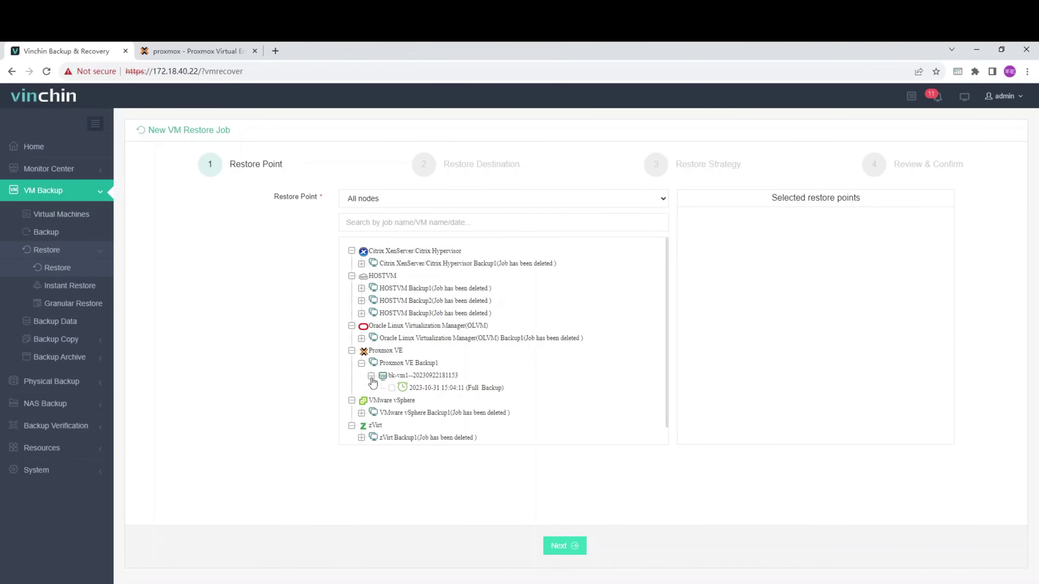
left_click(392, 388)
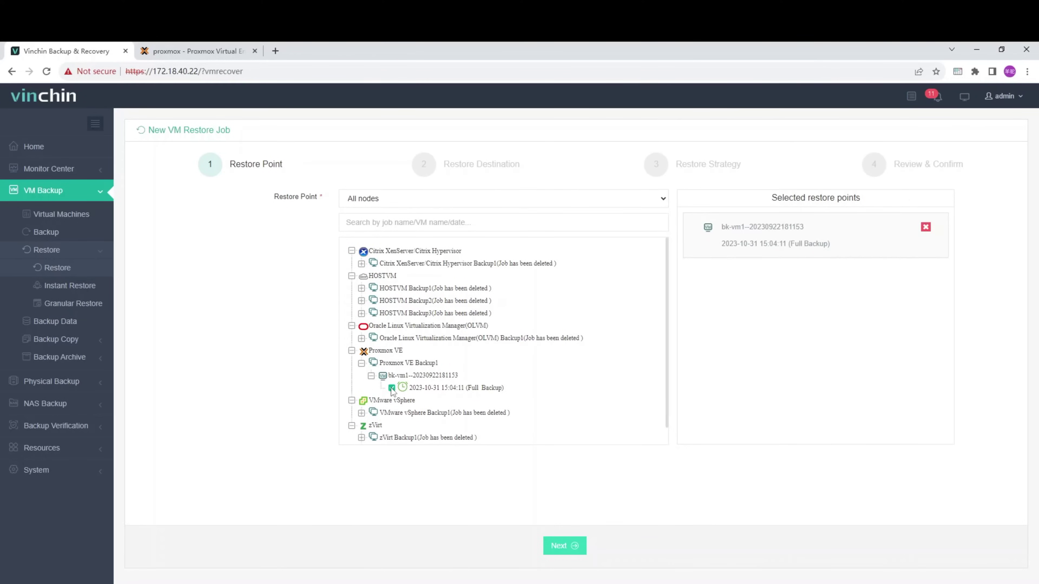
left_click(557, 544)
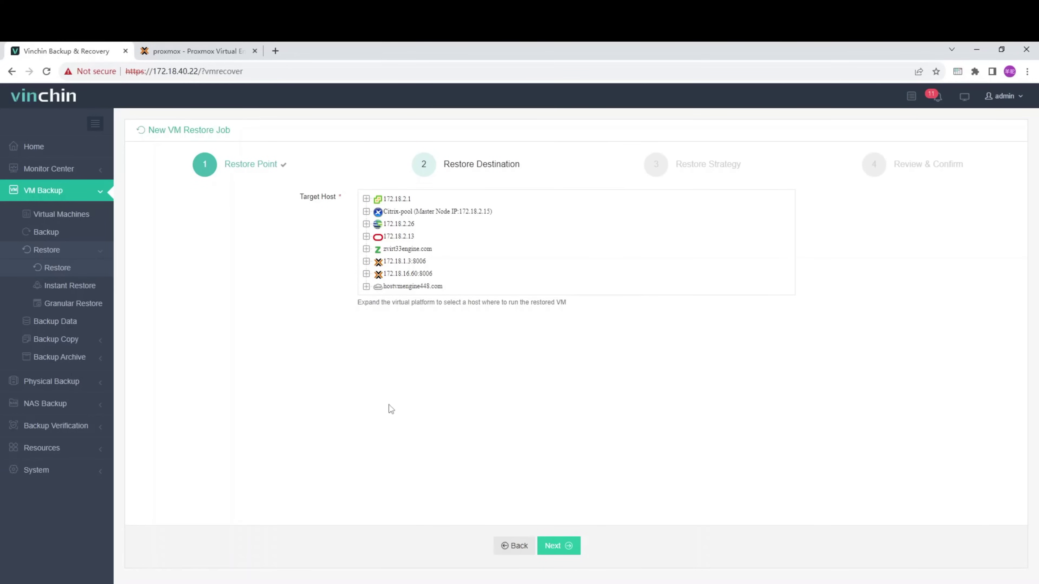
Target host 172.18.16.60 and rename the restored VM to bk_vm1_restore.
left_click(366, 274)
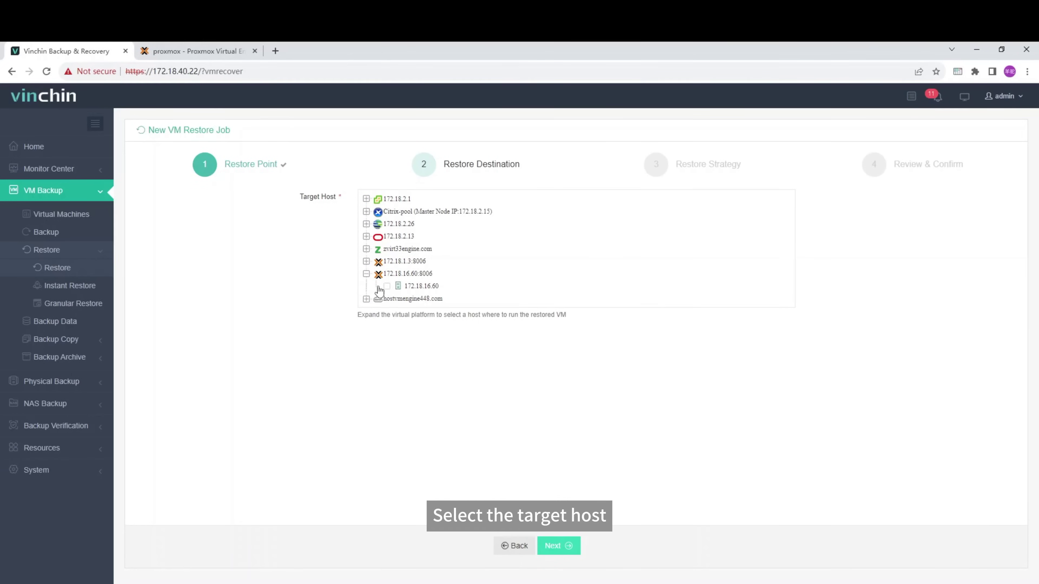
left_click(387, 286)
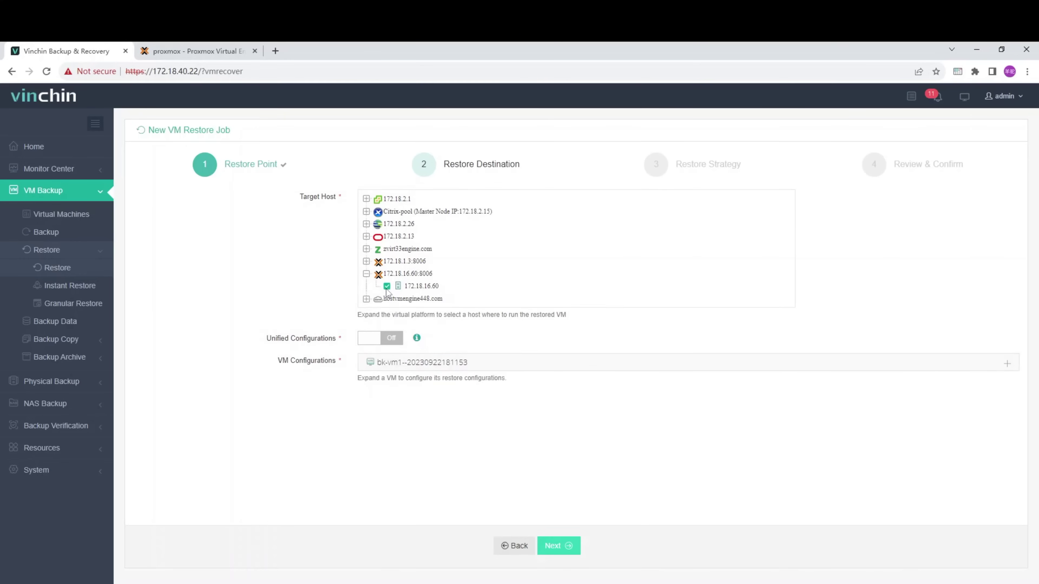
left_click(421, 365)
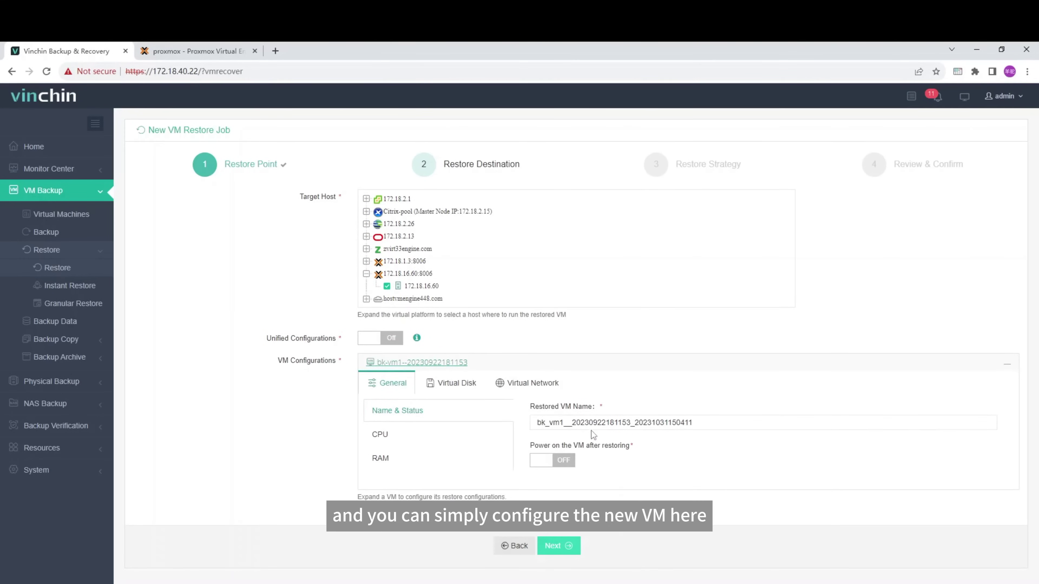
left_click_drag(570, 424, 736, 430)
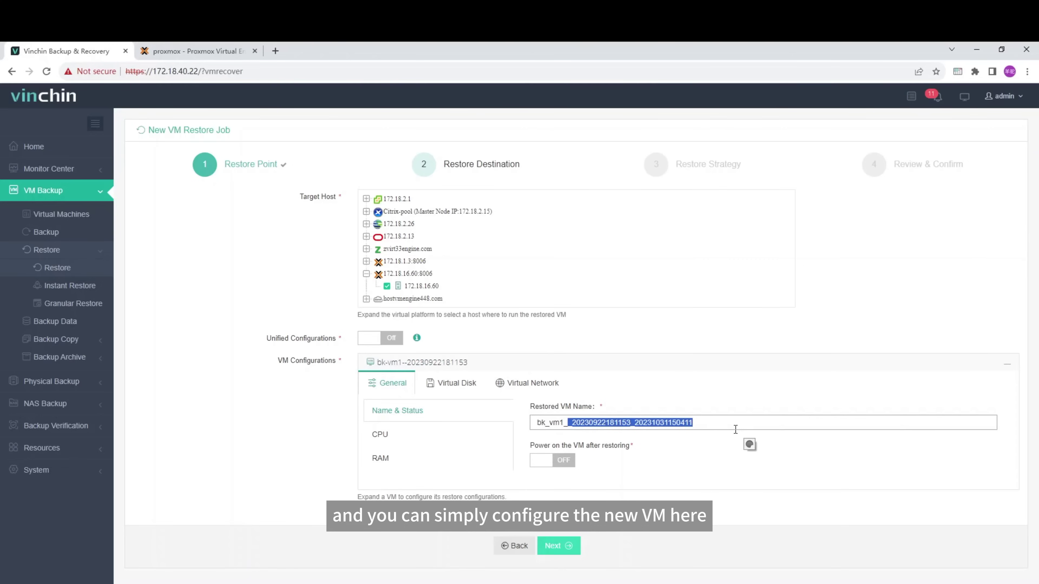
key("BackSpace")
type("restore")
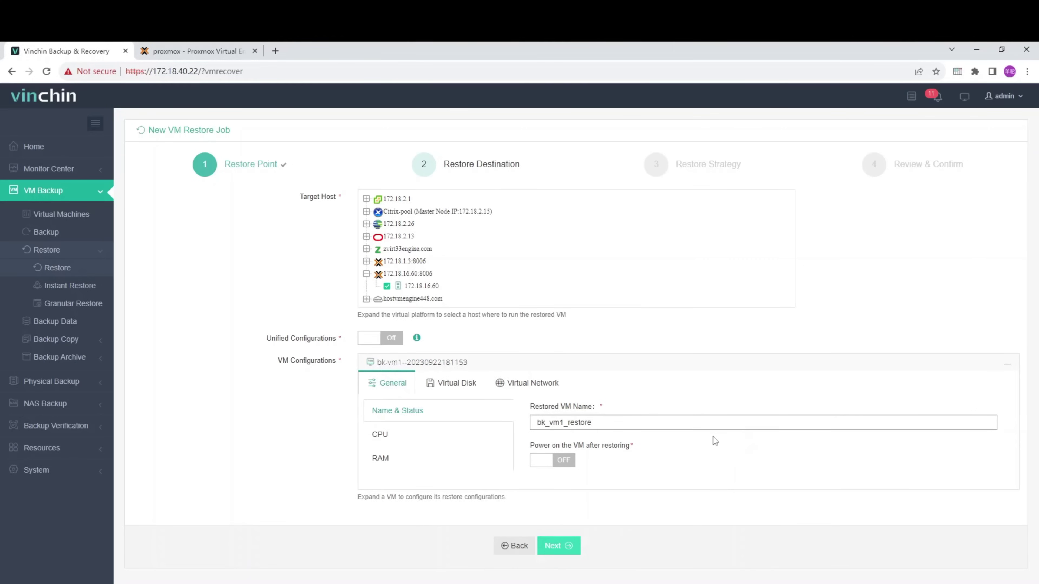
Enable power-on after restore, review disk and network settings, and continue to Restore Strategy.
left_click(553, 461)
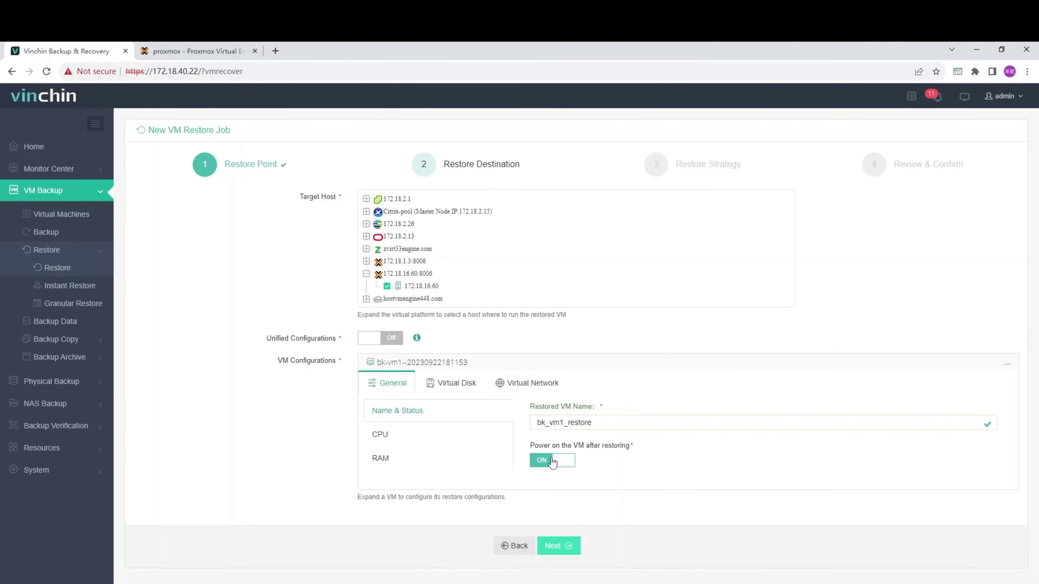
left_click(463, 392)
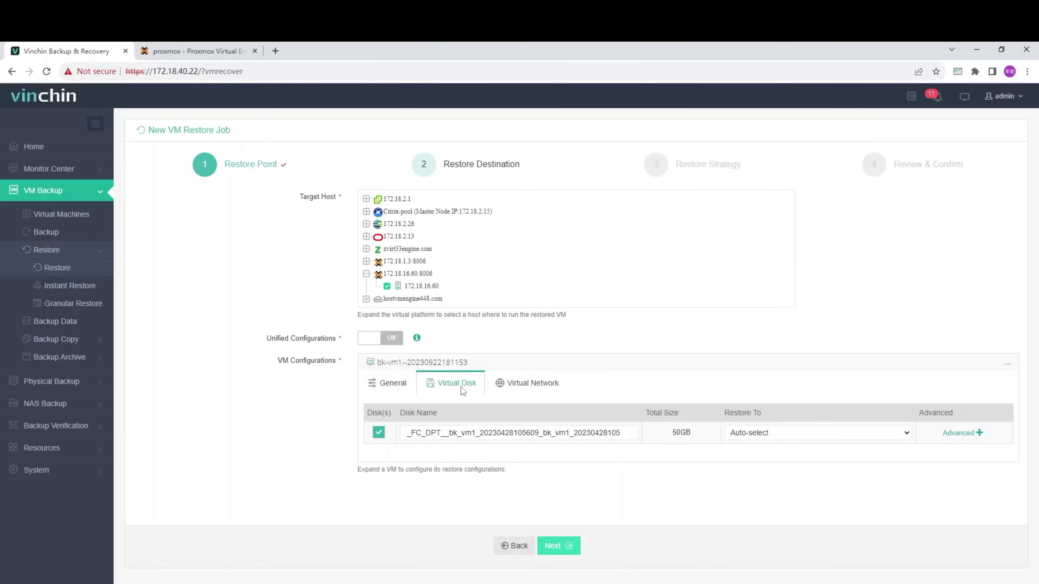
left_click(527, 389)
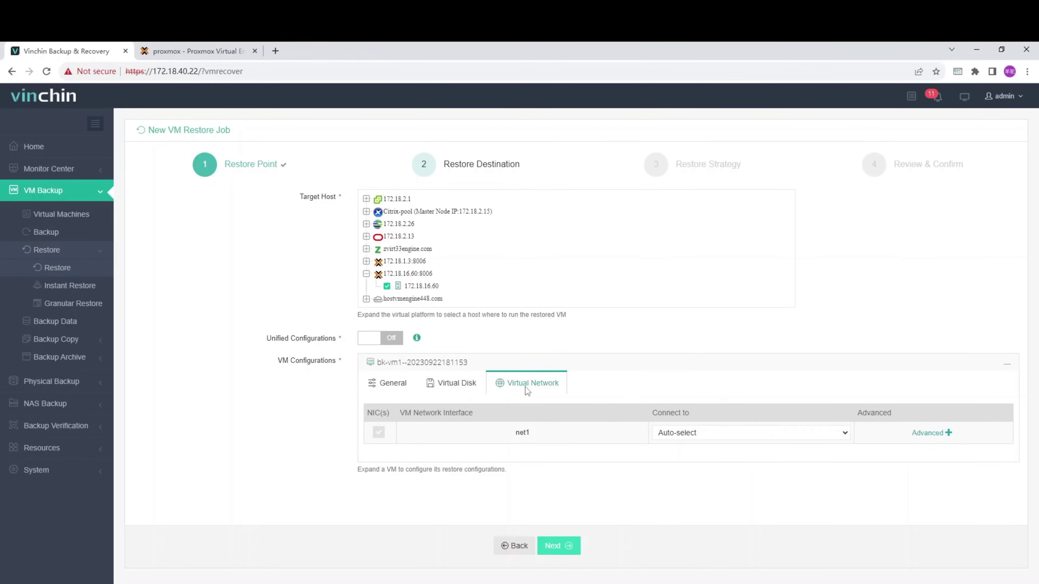
left_click(573, 547)
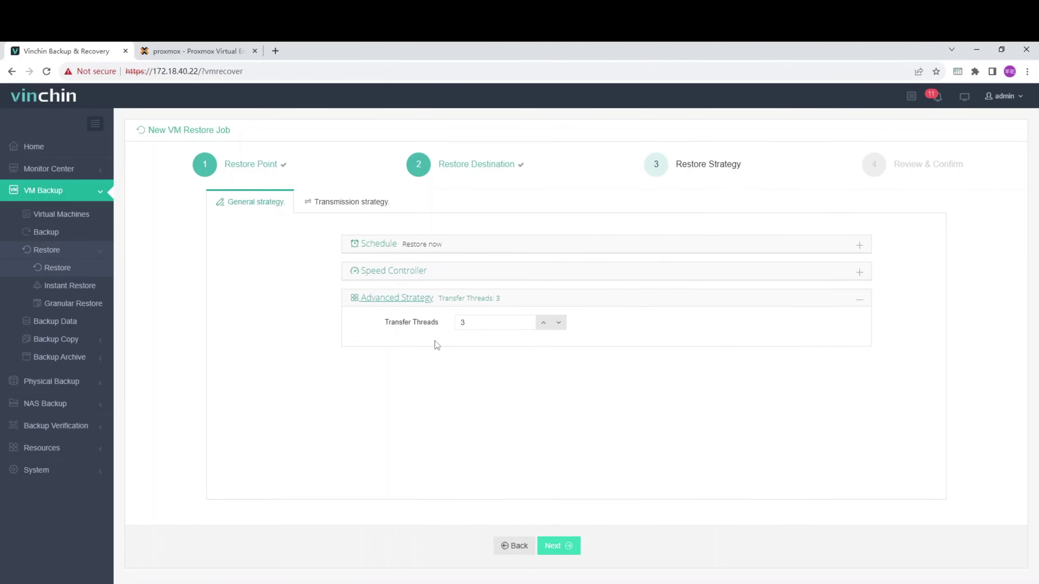
Keep the default once-off LAN transmission strategy and submit the Proxmox VE Restore1 job.
left_click(361, 206)
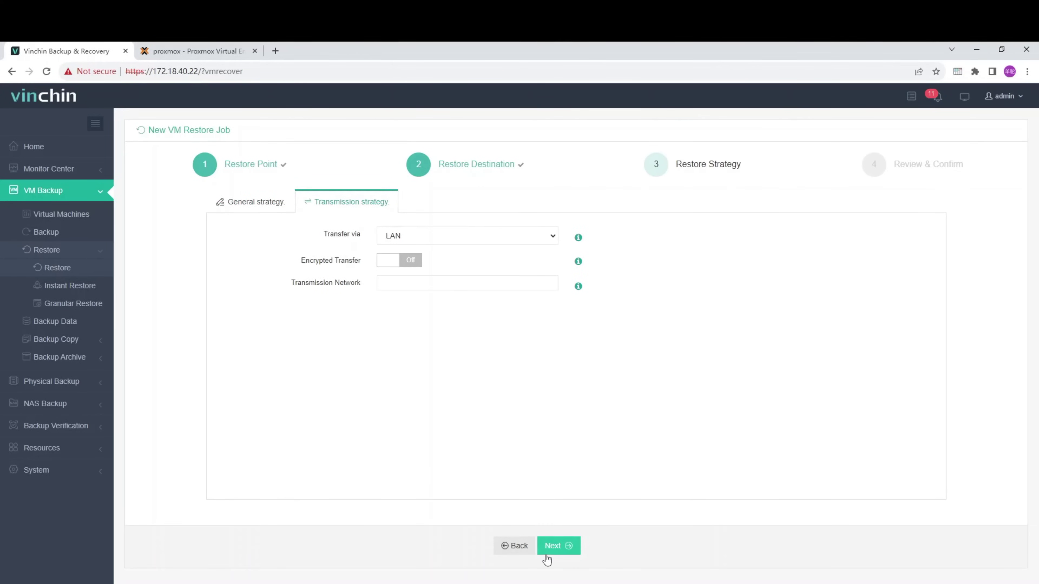
left_click(552, 546)
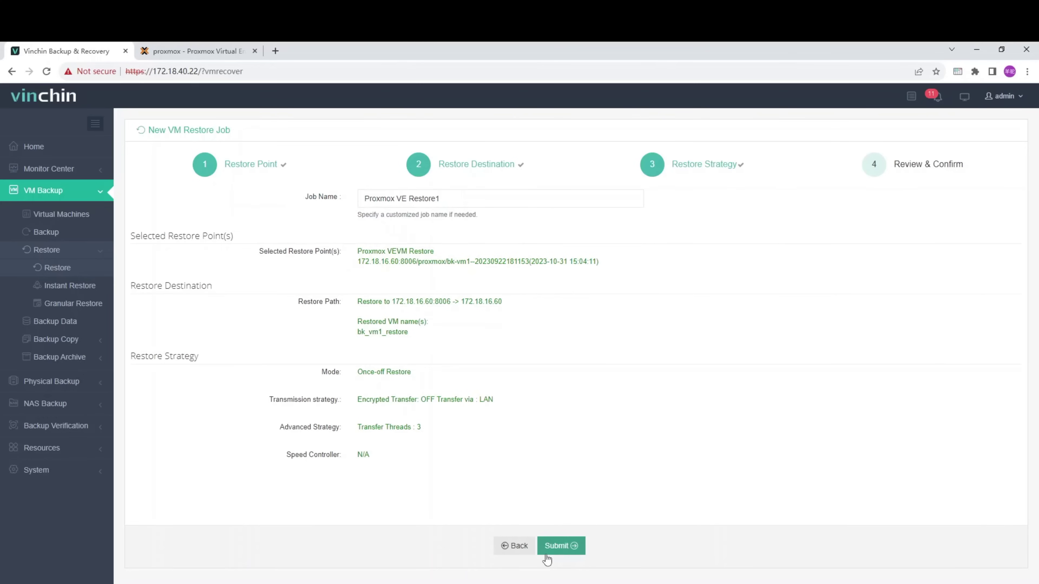
left_click(551, 548)
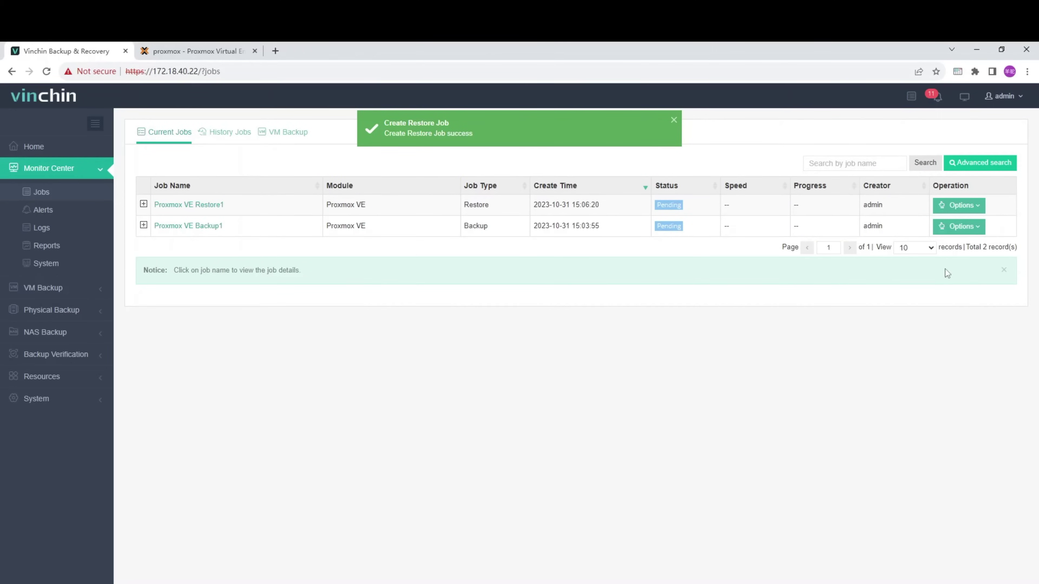
Start the Proxmox VE Restore1 job and follow its progress in the job details.
left_click(960, 212)
left_click(962, 228)
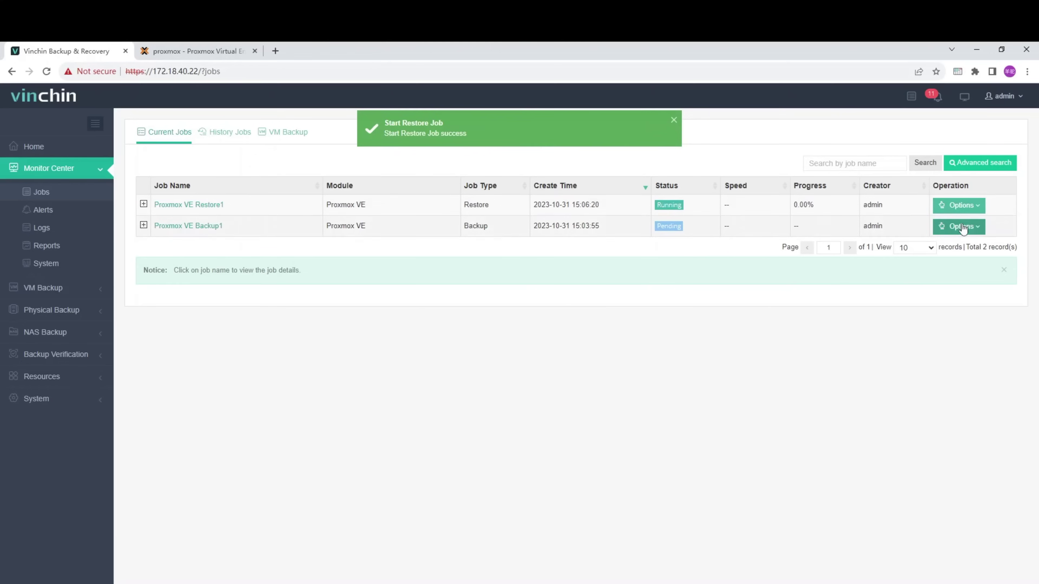
left_click(225, 206)
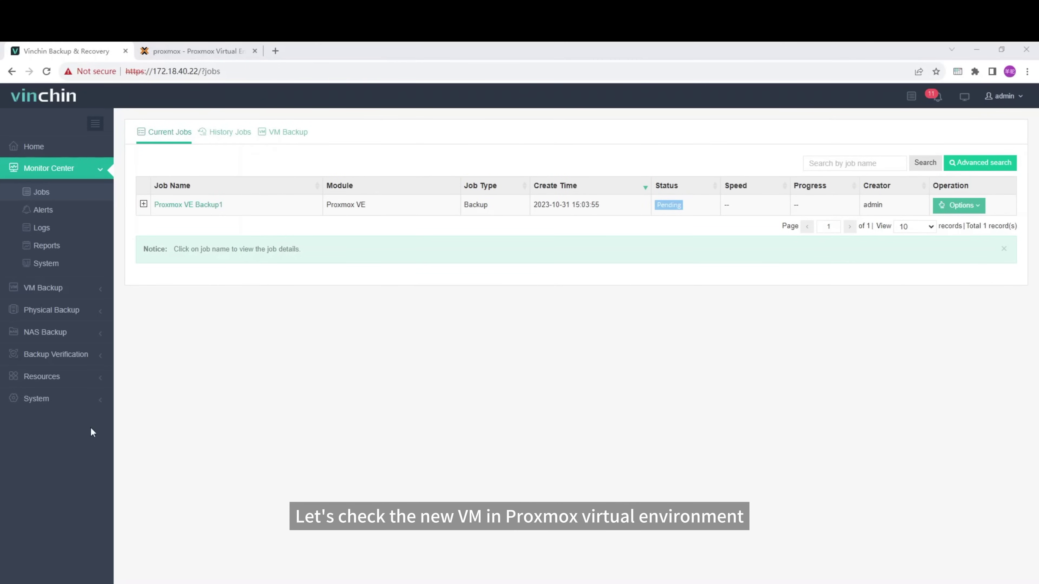
In Proxmox VE, select restored VM 106 bk-vm1-restore and enter login name root at its console.
left_click(191, 52)
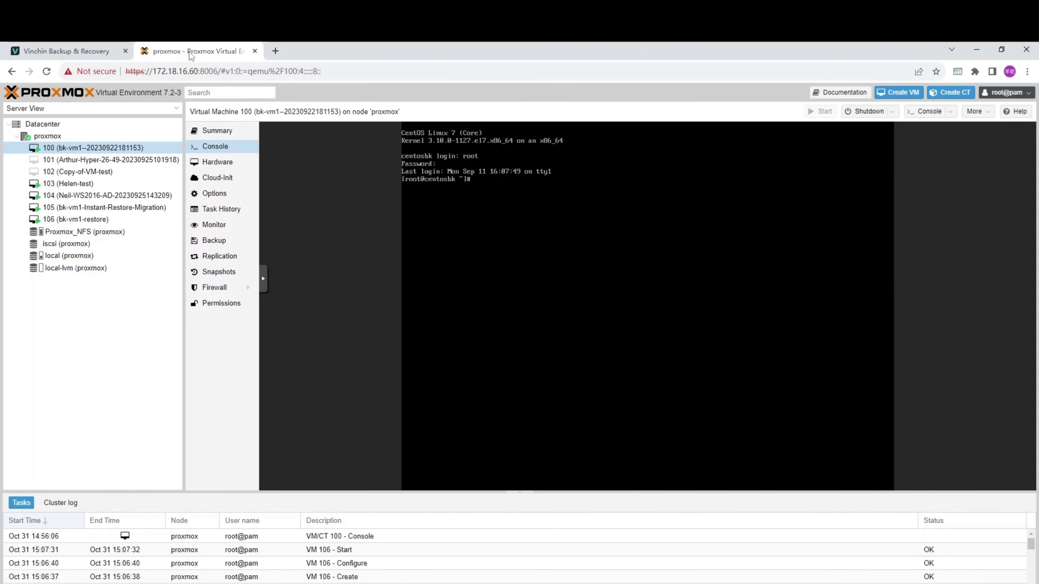
left_click(76, 221)
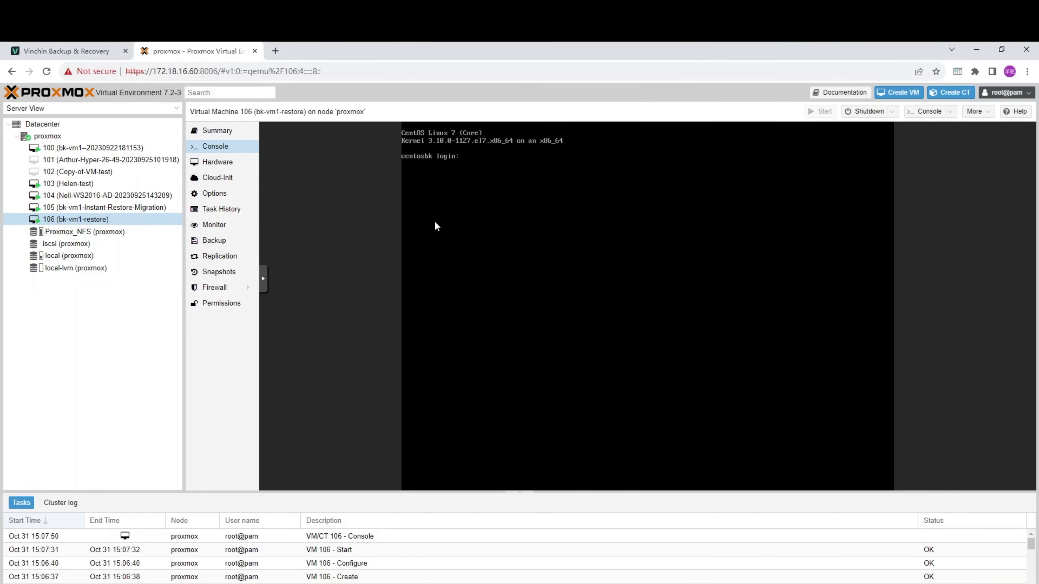
type("oot")
key("Return")
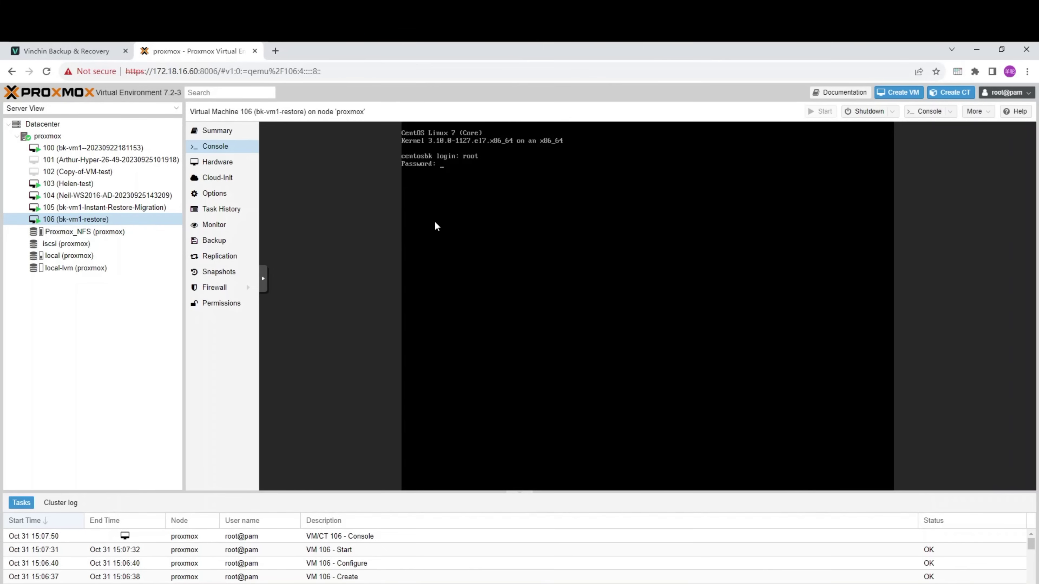